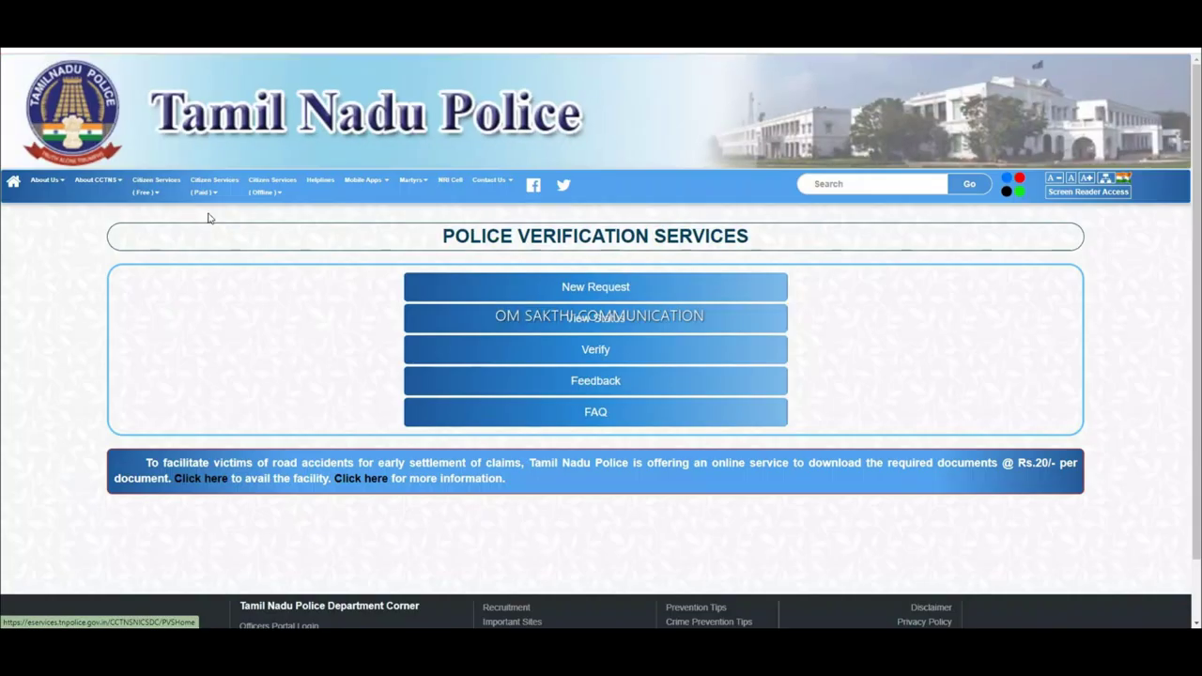
Start a new police verification request from the Police Verification Services page.
{"action": "left_click", "coordinate": [581, 291]}
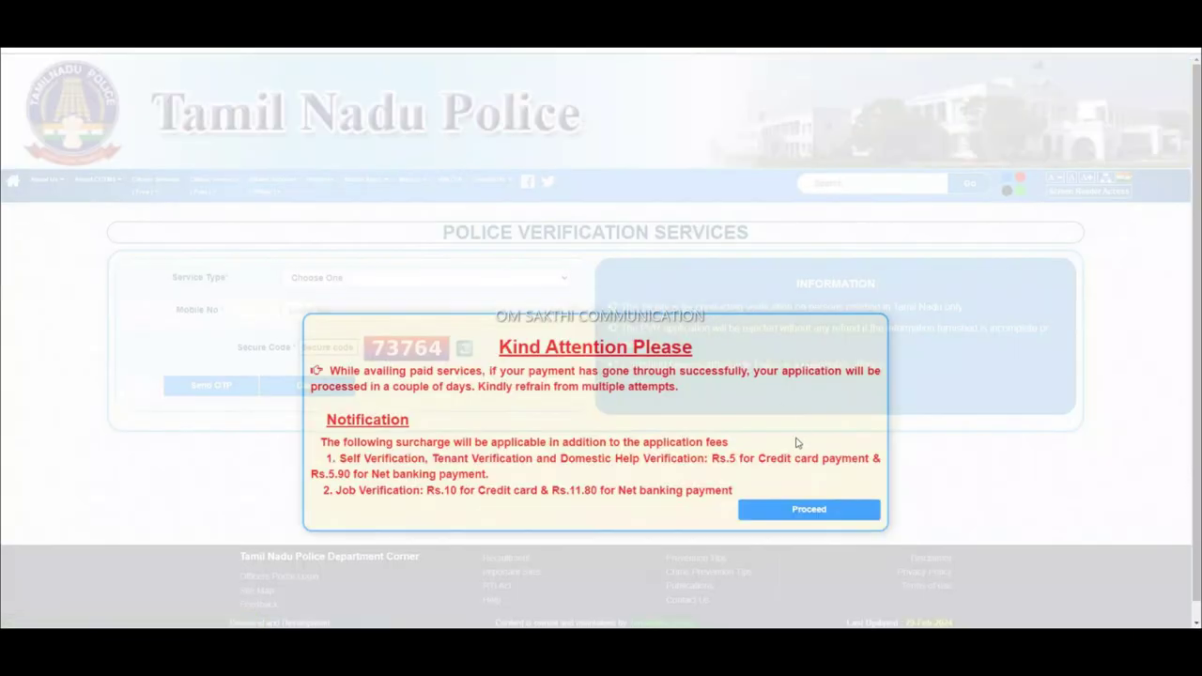
Dismiss the surcharge notice and choose Self Verification as the service type.
{"action": "left_click", "coordinate": [801, 513]}
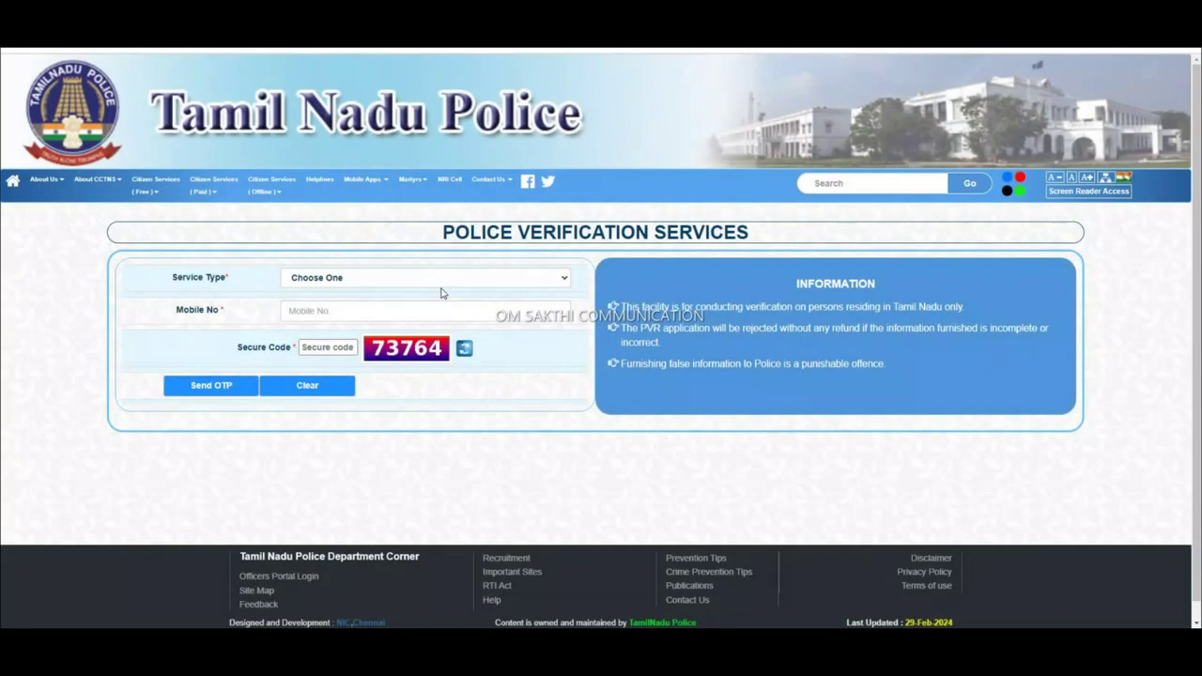
{"action": "left_click", "coordinate": [443, 280]}
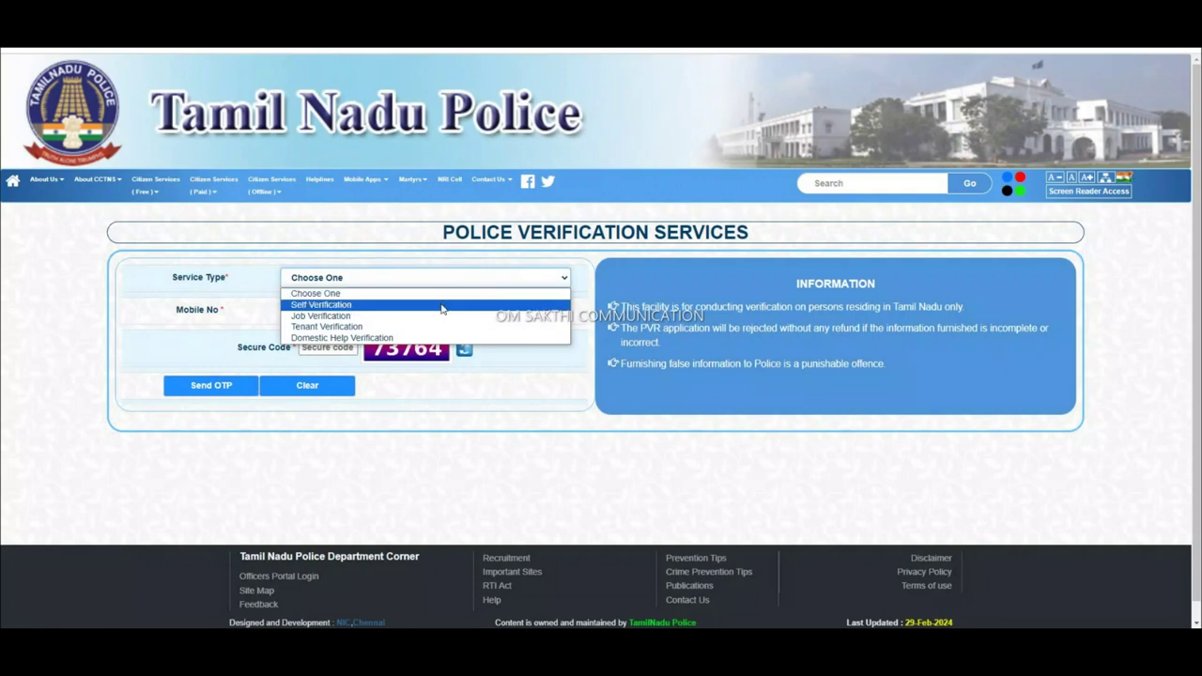
{"action": "left_click", "coordinate": [443, 306]}
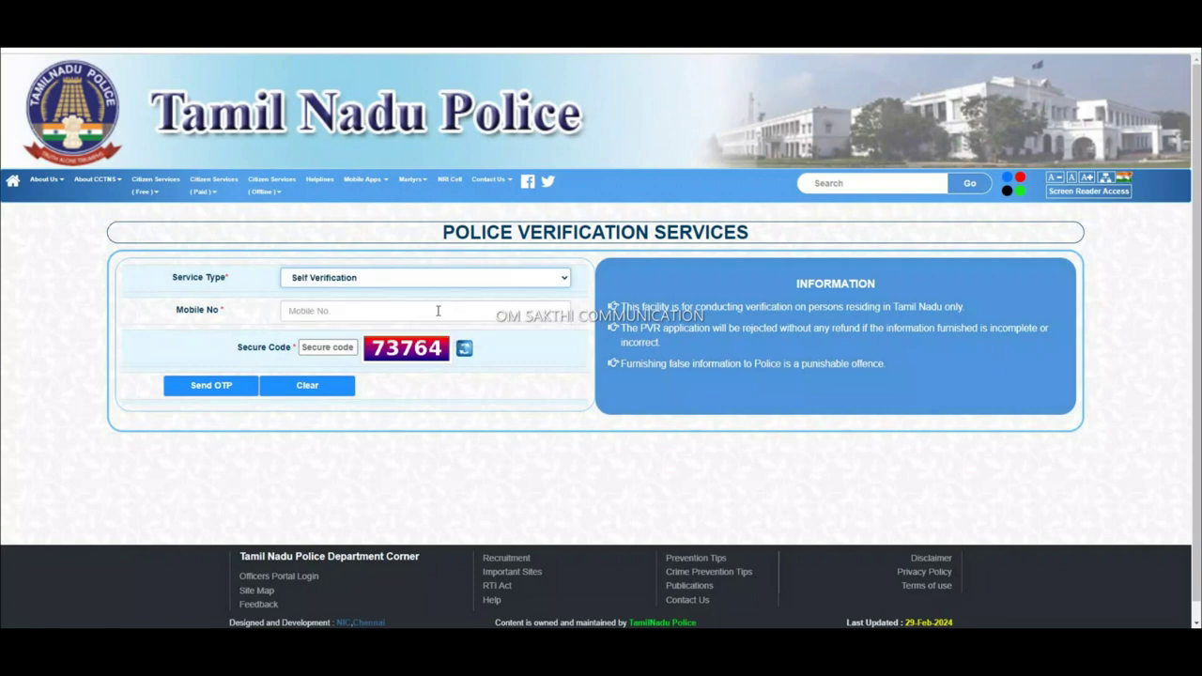
Enter the mobile number and secure code, request the OTP, and begin the new secure code.
{"action": "left_click", "coordinate": [438, 310]}
{"action": "type", "text": "97"}
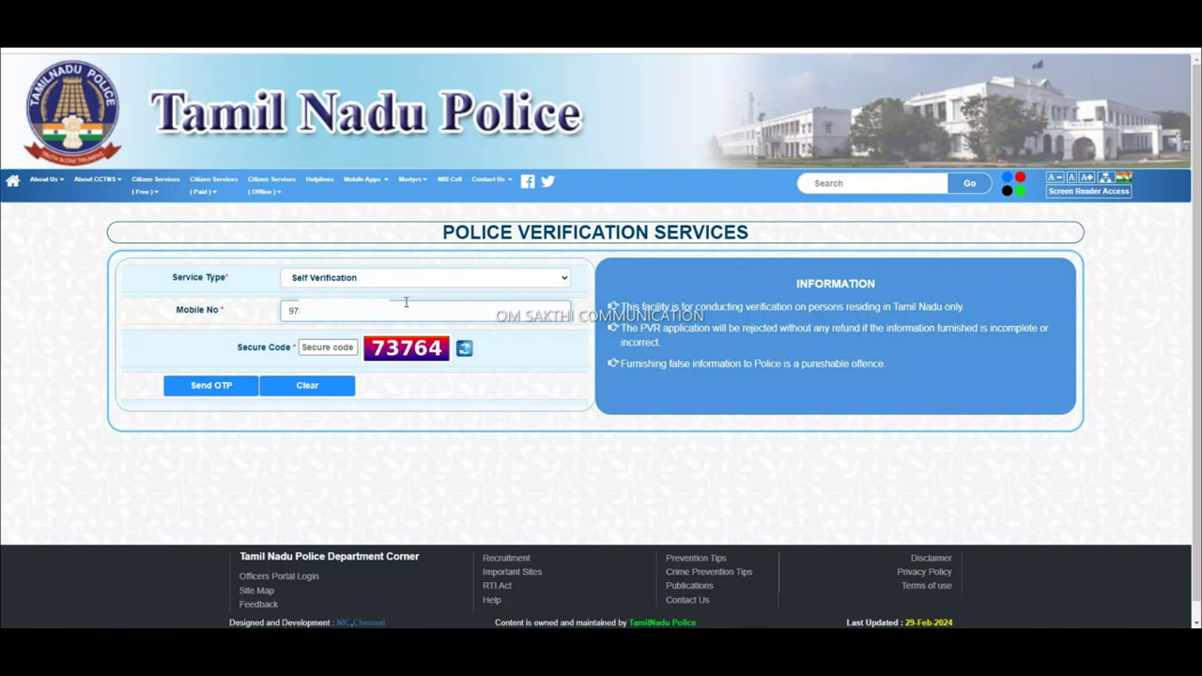
{"action": "left_click", "coordinate": [327, 346]}
{"action": "left_click", "coordinate": [213, 387]}
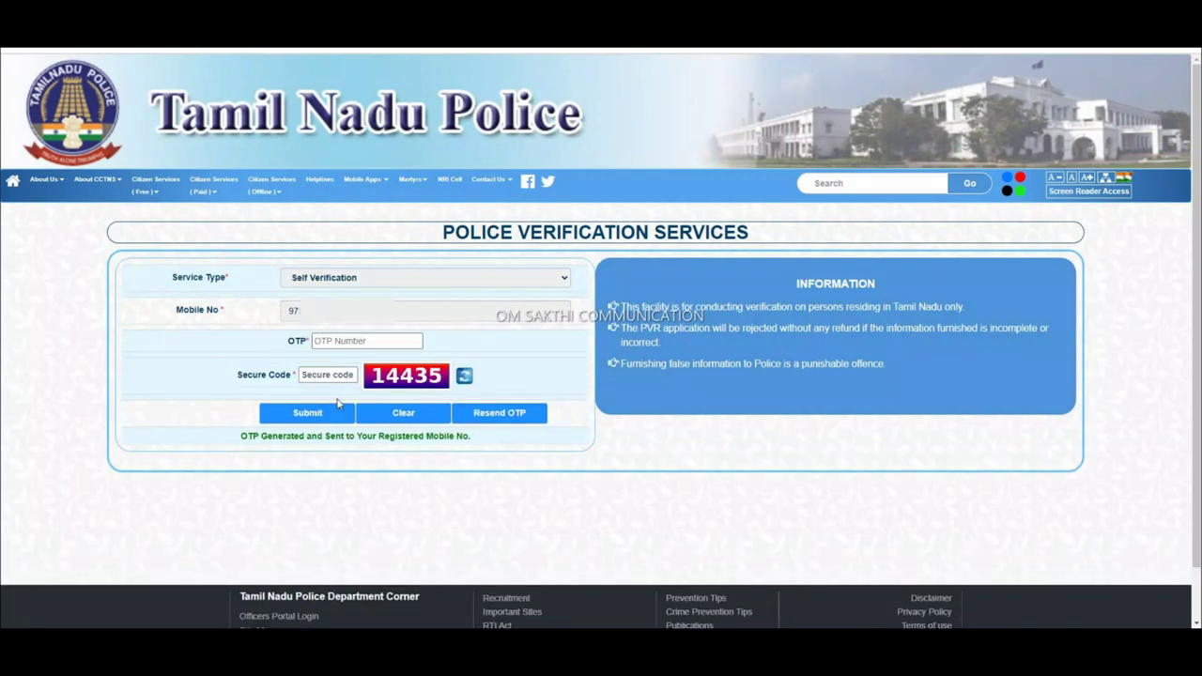
{"action": "left_click", "coordinate": [328, 375]}
Enter the new captcha code and the received OTP, then submit them.
{"action": "left_click", "coordinate": [328, 342]}
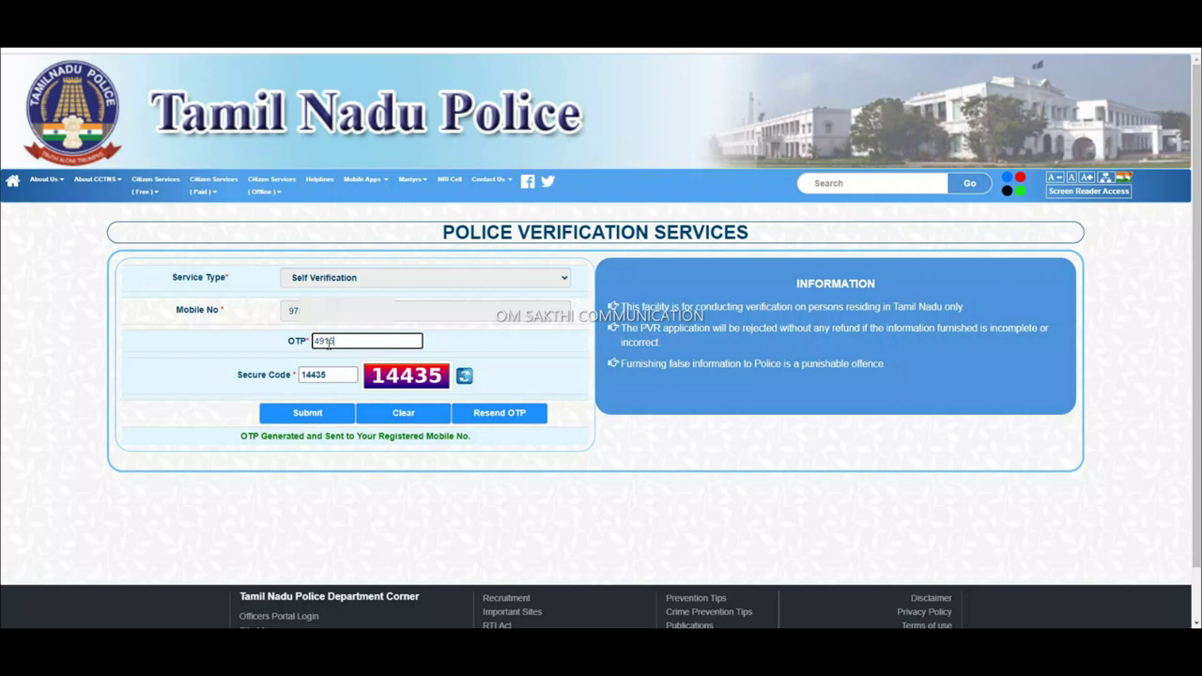
{"action": "left_click", "coordinate": [322, 419]}
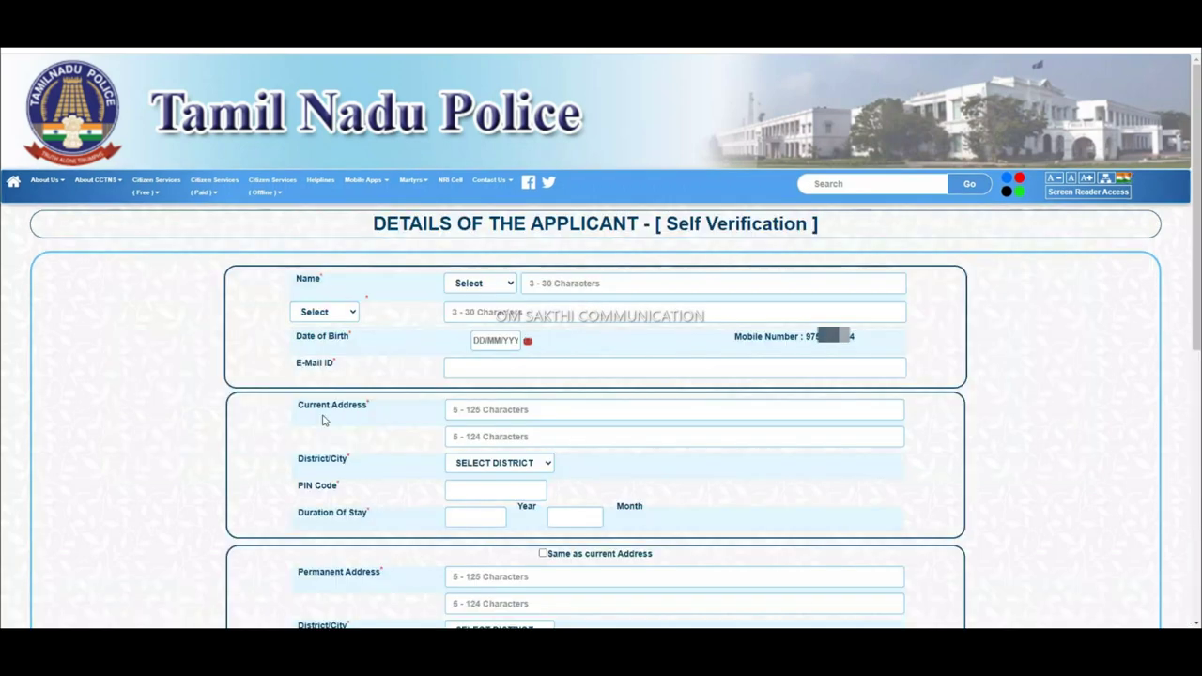
Set the name title to Mr and enter the applicant's full name.
{"action": "left_click", "coordinate": [490, 281]}
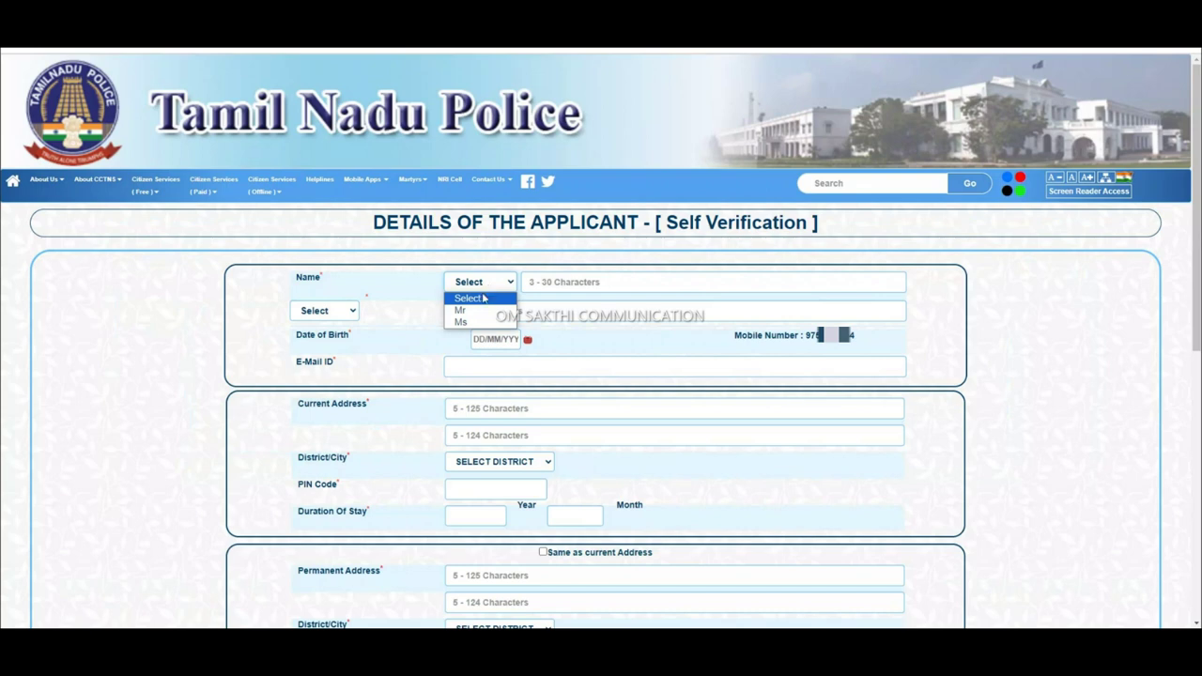
{"action": "left_click", "coordinate": [479, 306]}
{"action": "left_click", "coordinate": [552, 279]}
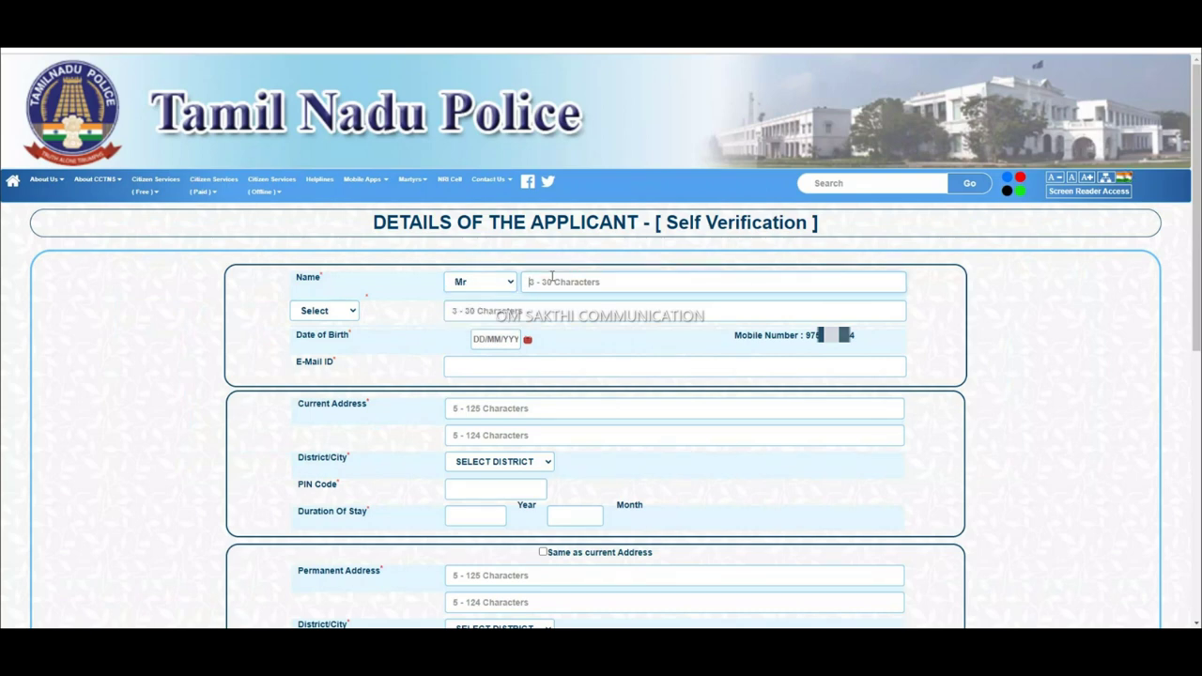
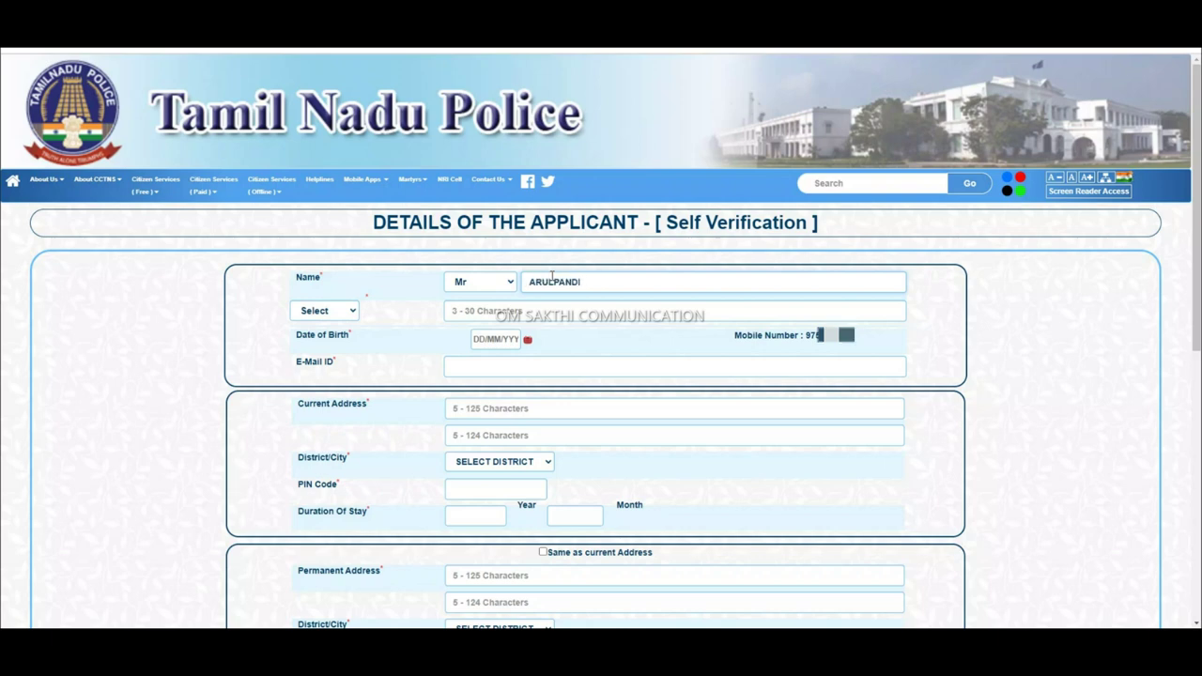
{"action": "key", "text": "BackSpace"}
{"action": "left_click", "coordinate": [349, 318]}
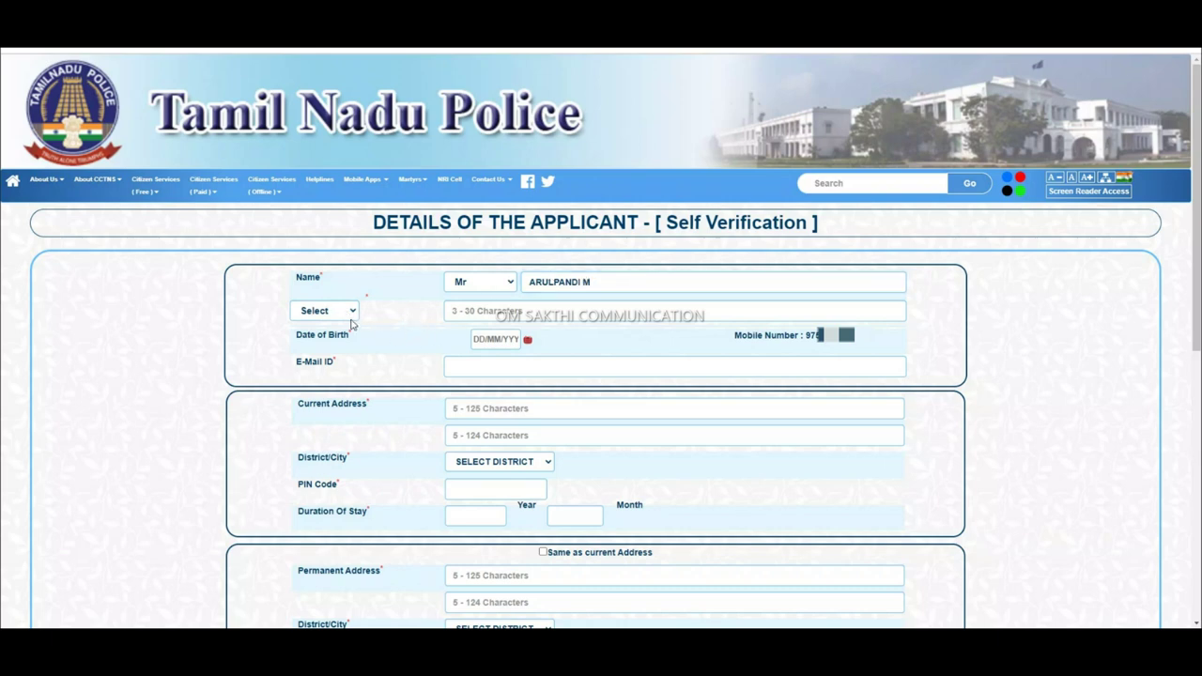
Choose S/o as the parent relation and enter the father's name.
{"action": "left_click", "coordinate": [349, 314]}
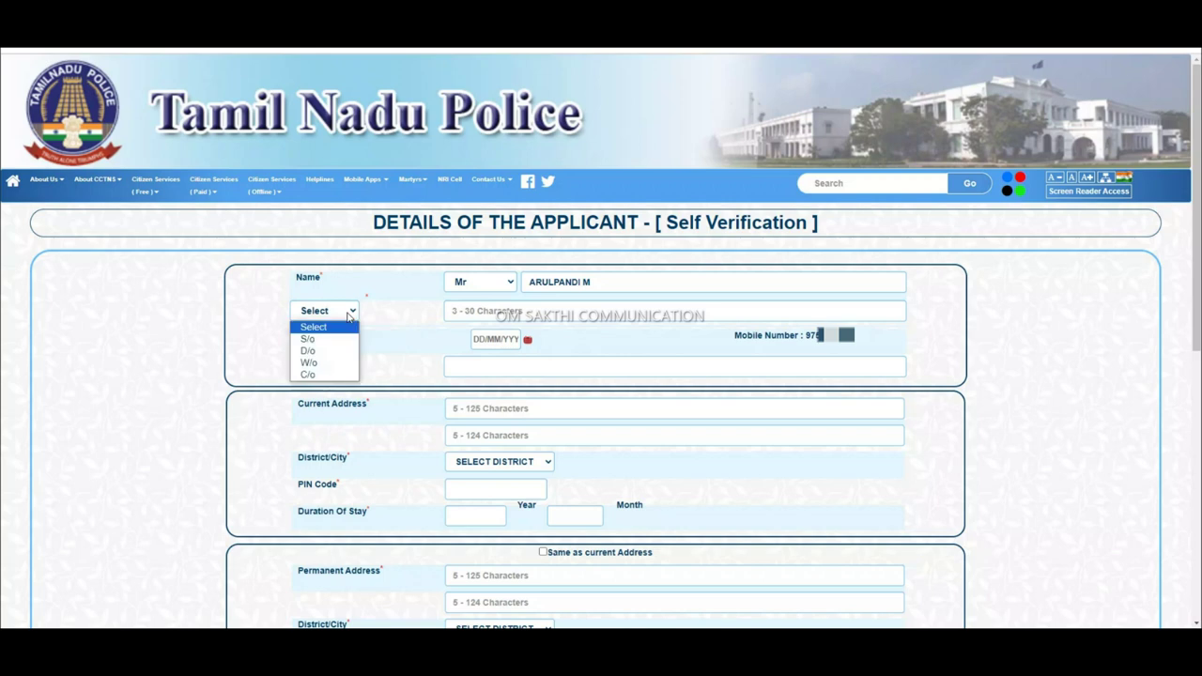
{"action": "left_click", "coordinate": [340, 339]}
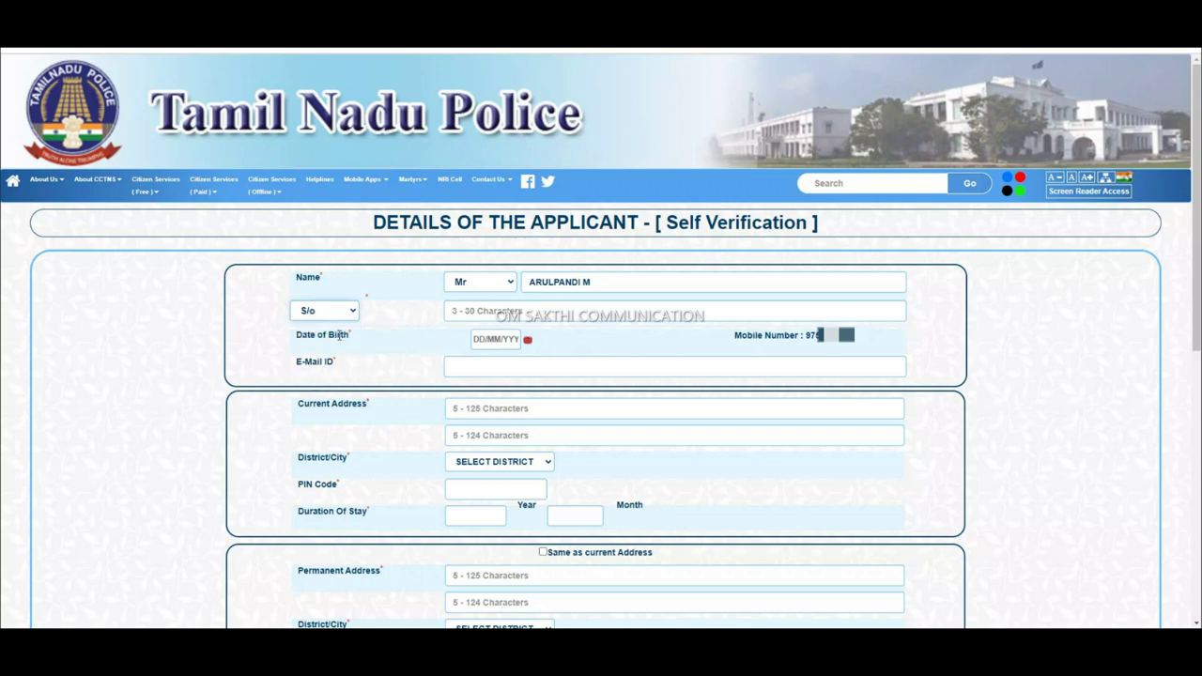
{"action": "left_click", "coordinate": [485, 311]}
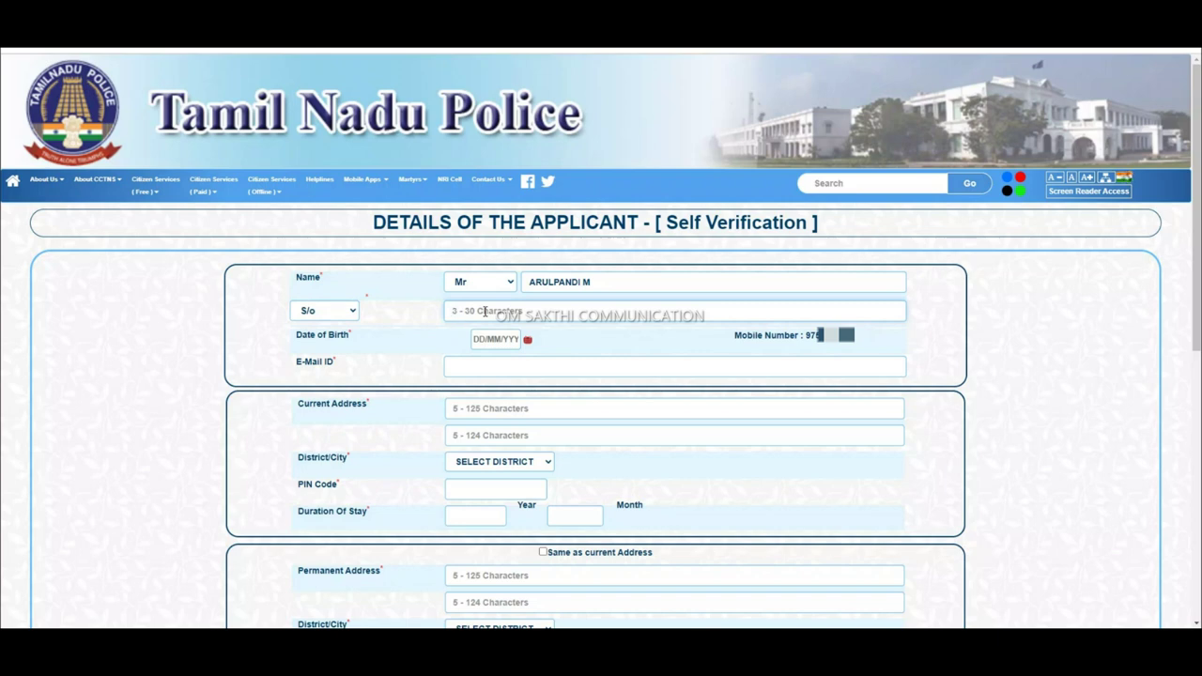
{"action": "type", "text": "MUTHUKRISHNAN"}
{"action": "left_click", "coordinate": [483, 343]}
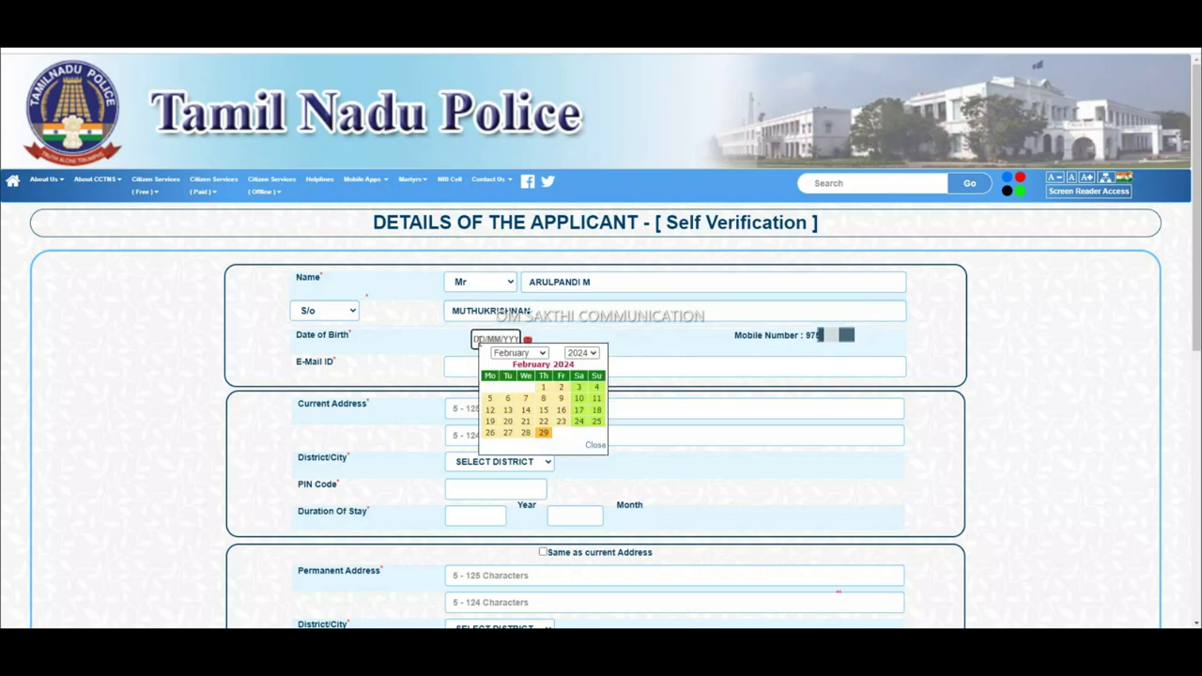
Set the date of birth in the calendar, choosing year 2002, the month and day.
{"action": "left_click", "coordinate": [581, 353]}
{"action": "scroll", "coordinate": [584, 564], "scroll_direction": "up", "scroll_amount": 3}
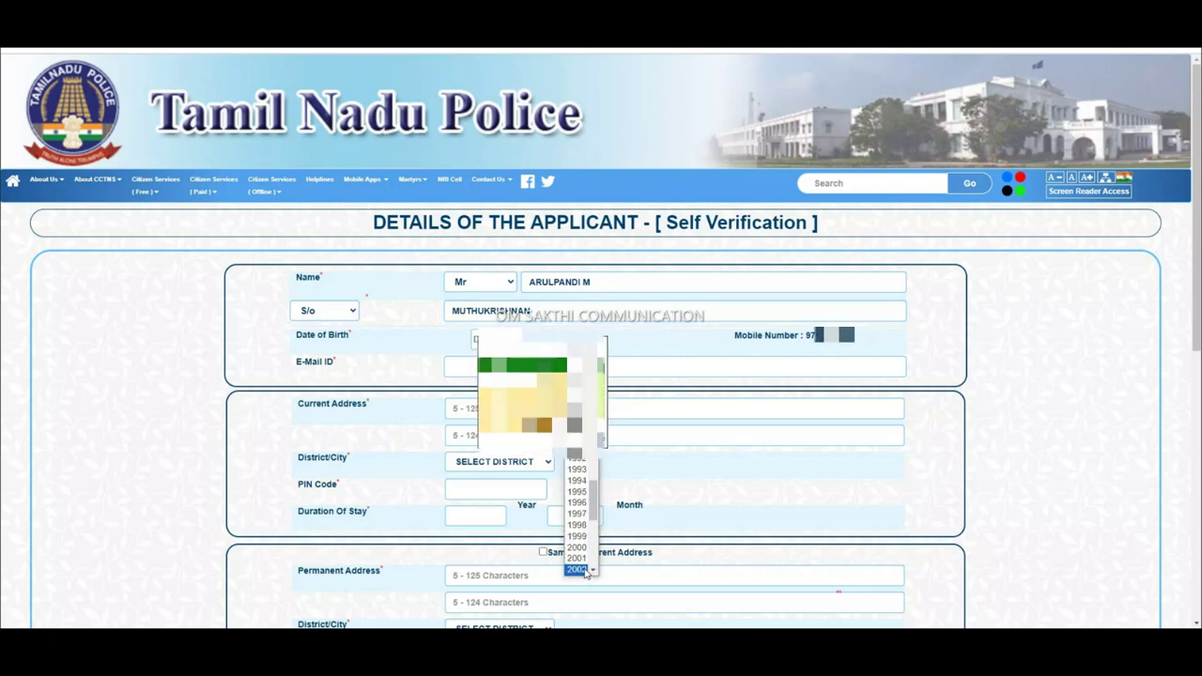
{"action": "left_click", "coordinate": [576, 570]}
{"action": "left_click", "coordinate": [515, 352]}
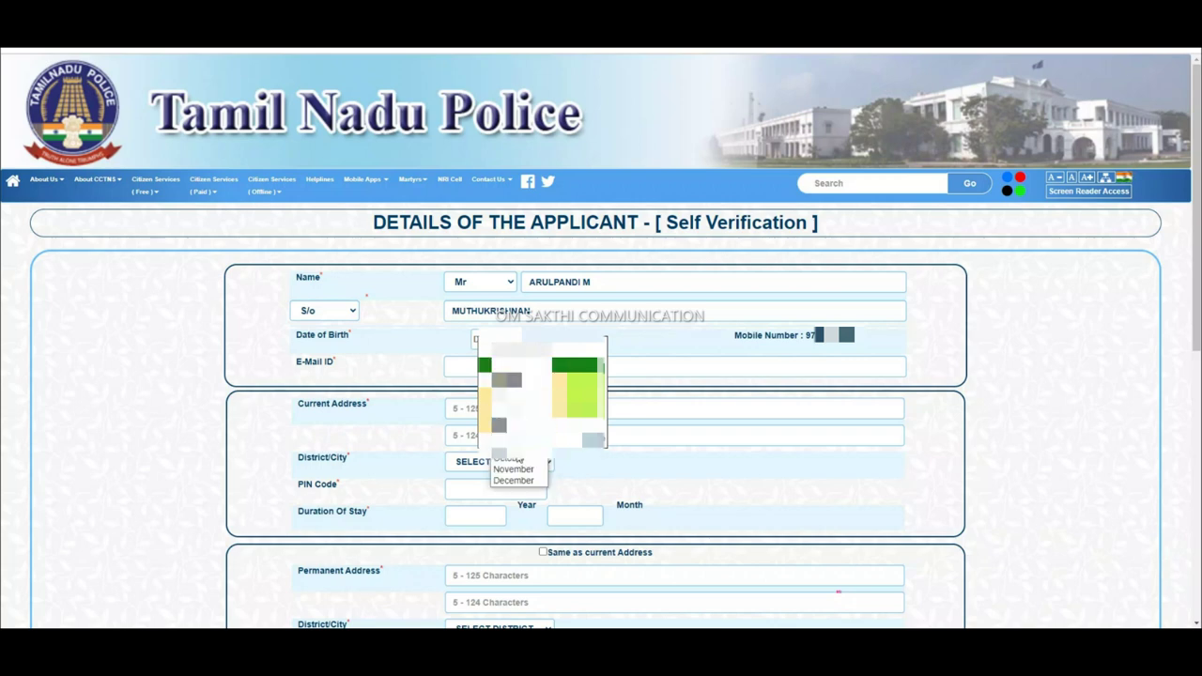
{"action": "left_click", "coordinate": [522, 411]}
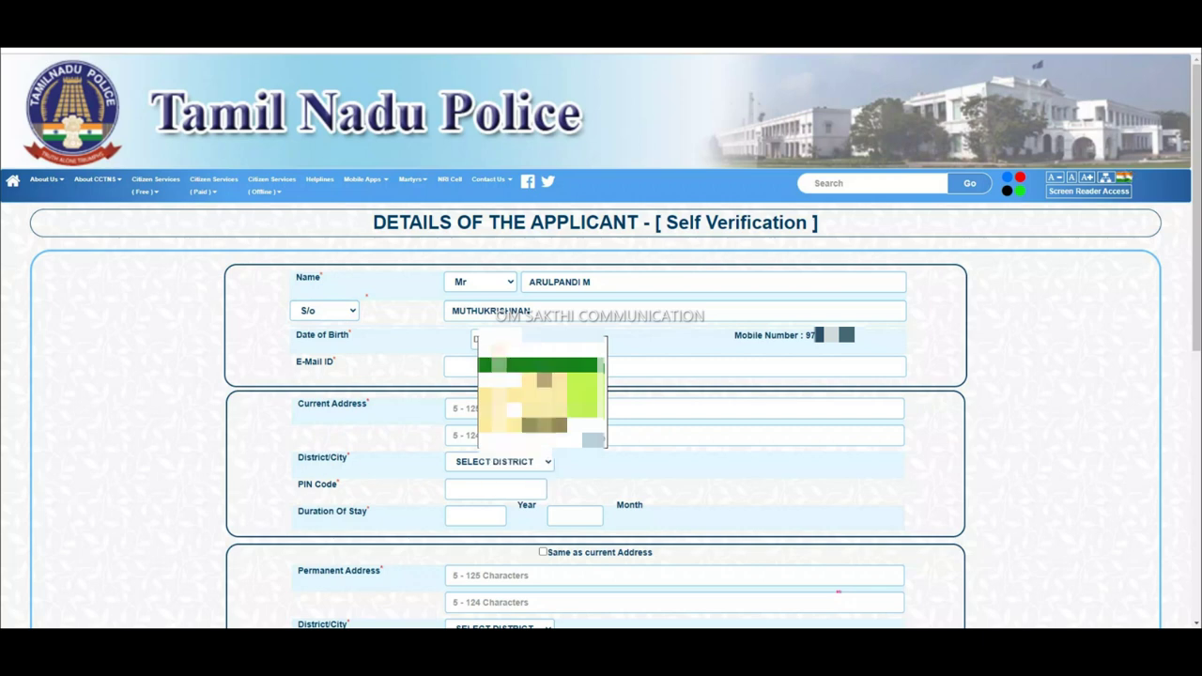
{"action": "left_click", "coordinate": [528, 410]}
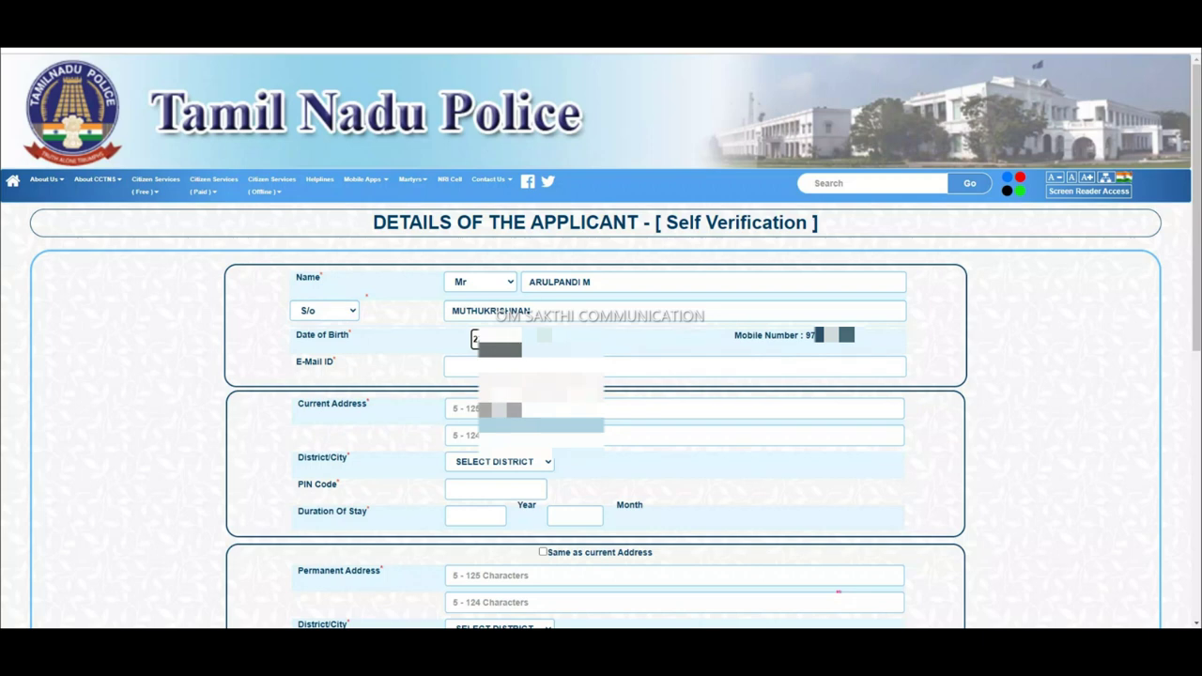
Enter the applicant's e-mail address.
{"action": "left_click", "coordinate": [563, 367]}
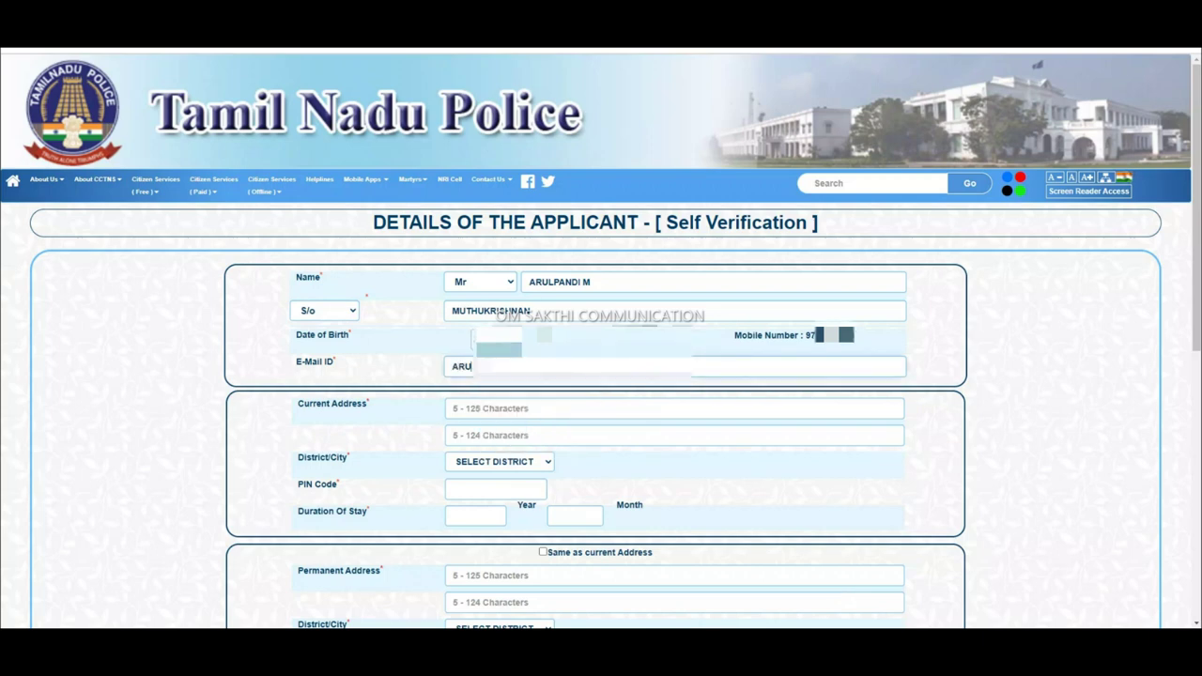
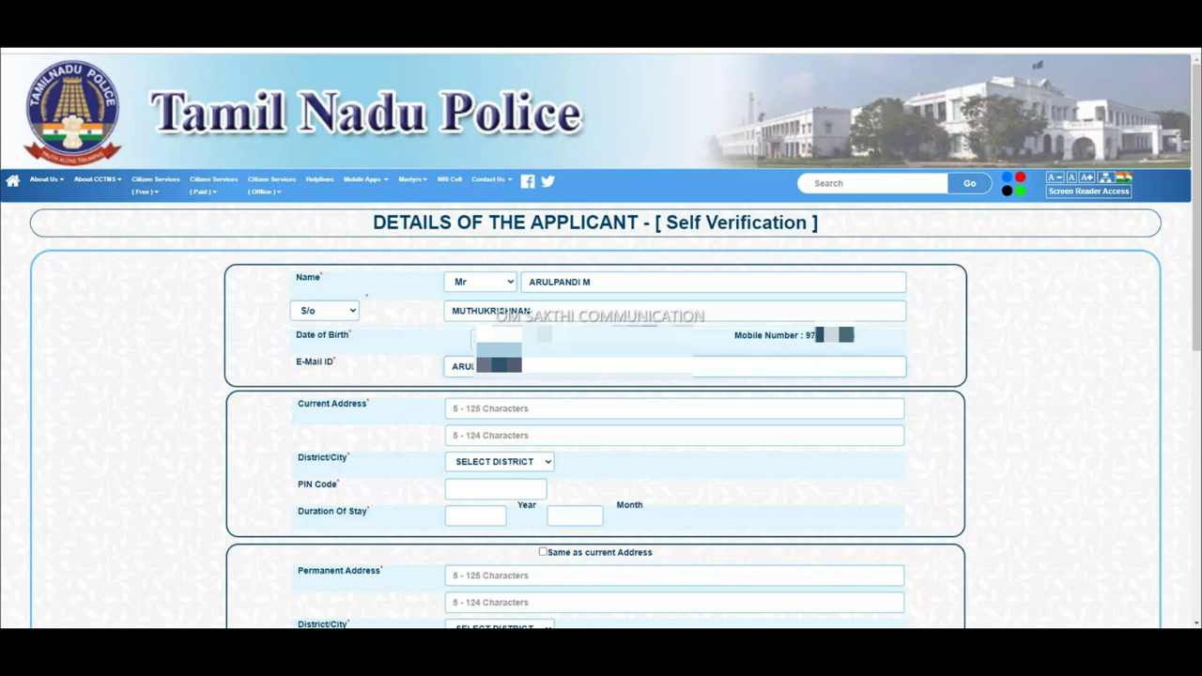
Fill in the current address and select its district from the District/City list.
{"action": "left_click", "coordinate": [479, 410]}
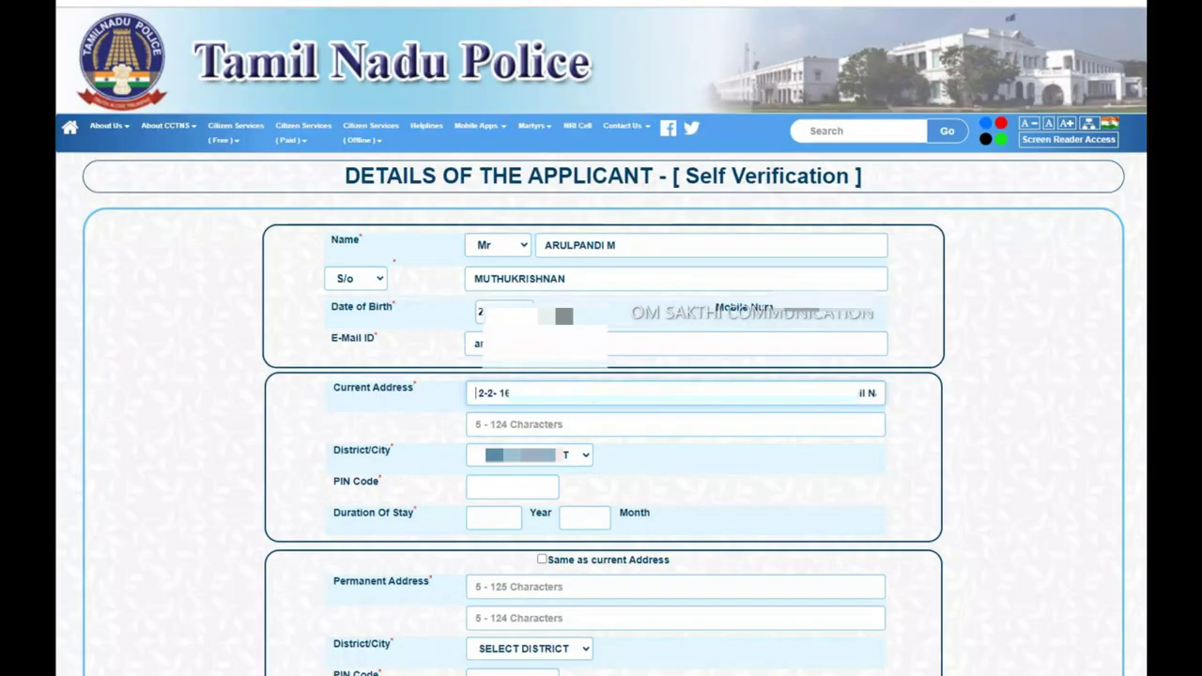
{"action": "left_click", "coordinate": [541, 459]}
{"action": "scroll", "coordinate": [532, 405], "scroll_direction": "down", "scroll_amount": 4}
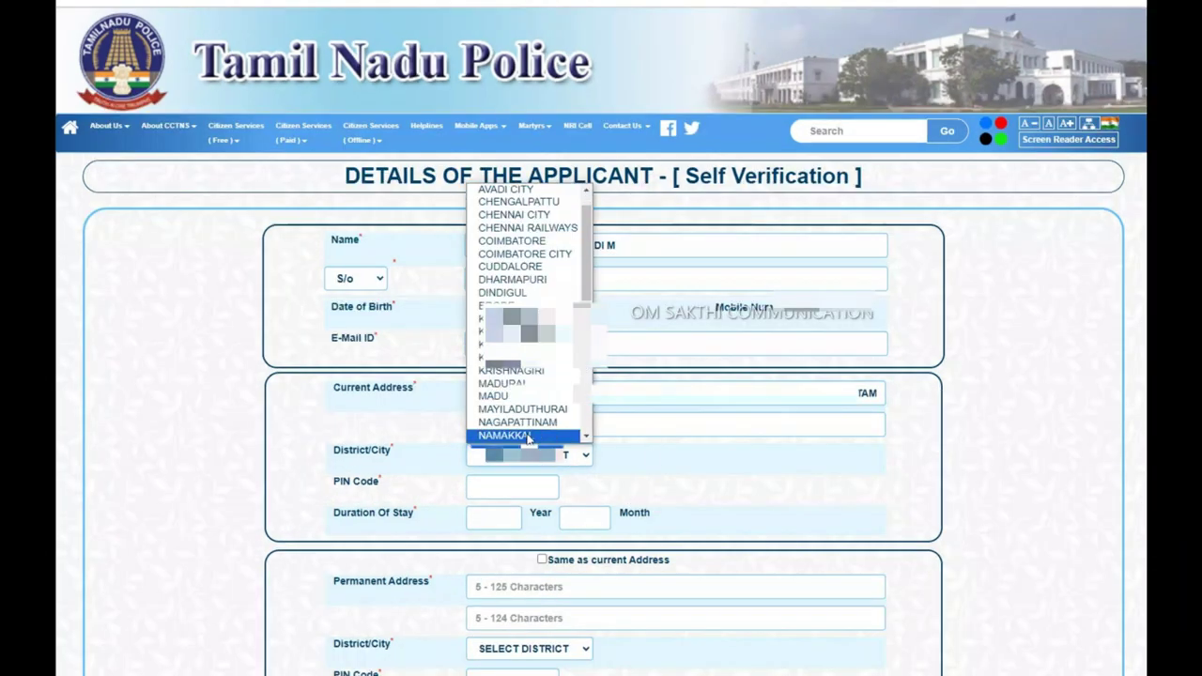
{"action": "scroll", "coordinate": [532, 406], "scroll_direction": "up", "scroll_amount": 5}
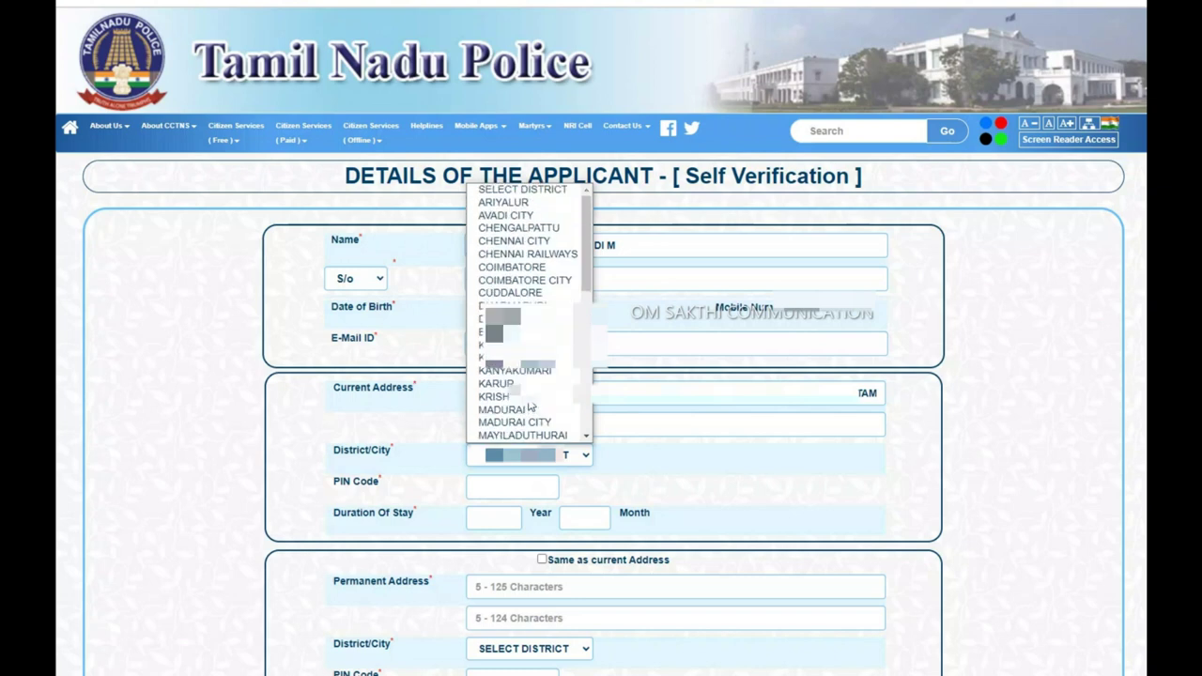
{"action": "left_click", "coordinate": [519, 318]}
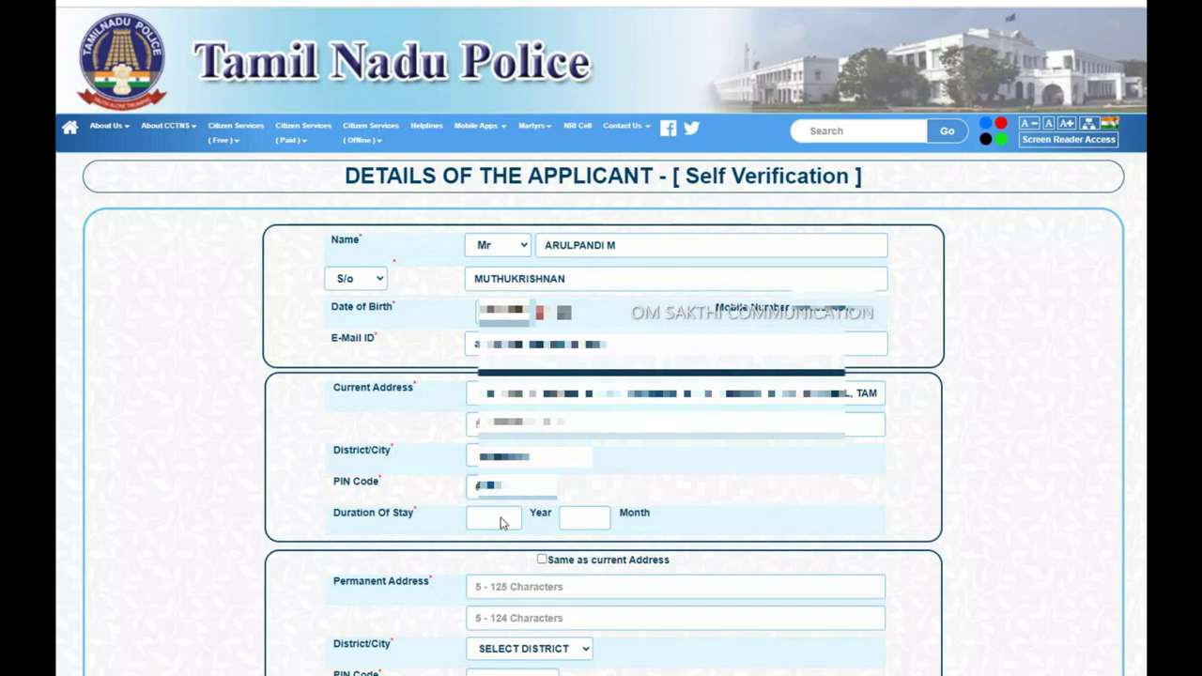
{"action": "scroll", "coordinate": [504, 521], "scroll_direction": "down", "scroll_amount": 2}
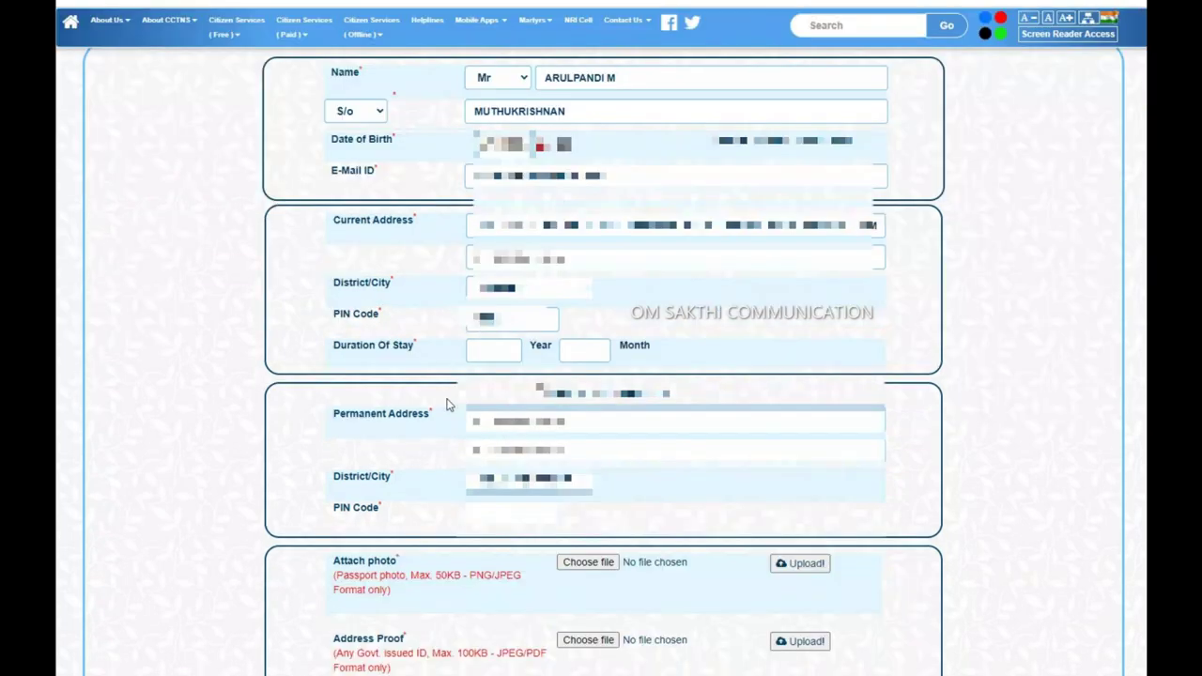
Enter a stay of 20 years 01 month and tick 'Same as current Address'.
{"action": "left_click", "coordinate": [485, 351]}
{"action": "type", "text": "20"}
{"action": "key", "text": "Tab"}
{"action": "type", "text": "01"}
{"action": "left_click", "coordinate": [541, 390]}
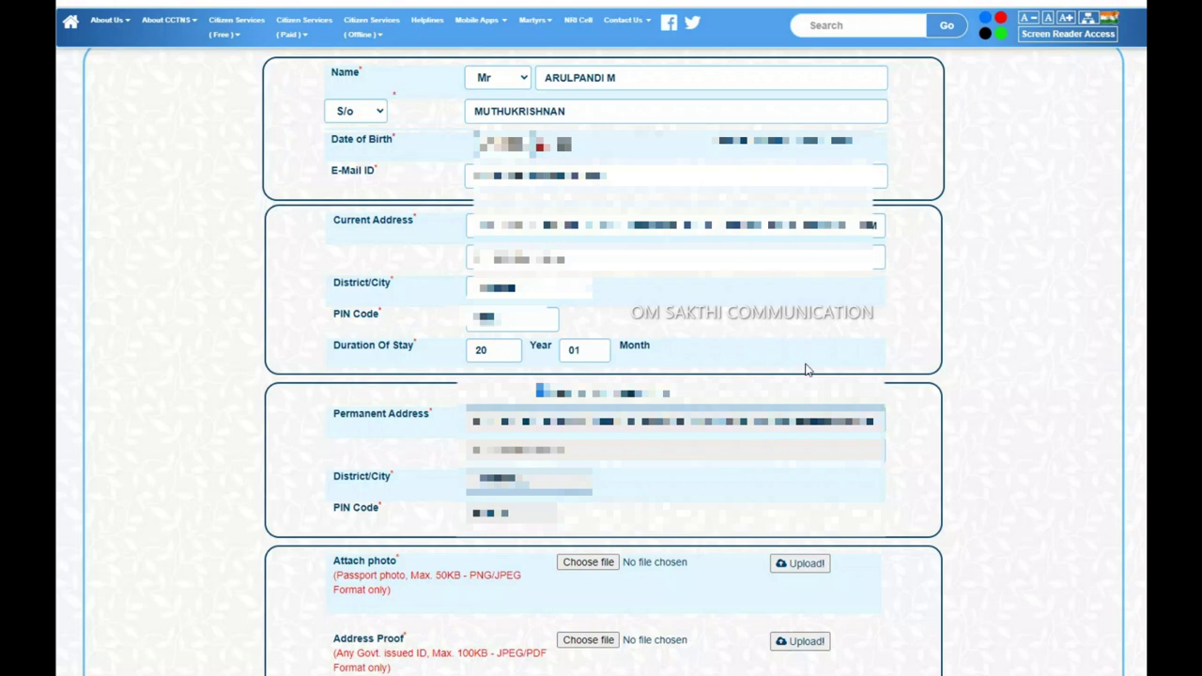
{"action": "scroll", "coordinate": [714, 352], "scroll_direction": "down", "scroll_amount": 3}
{"action": "left_click", "coordinate": [588, 344]}
Attach photo.jpeg as the passport photo and upload it.
{"action": "left_click", "coordinate": [307, 39]}
{"action": "left_click", "coordinate": [653, 397]}
{"action": "left_click", "coordinate": [659, 397]}
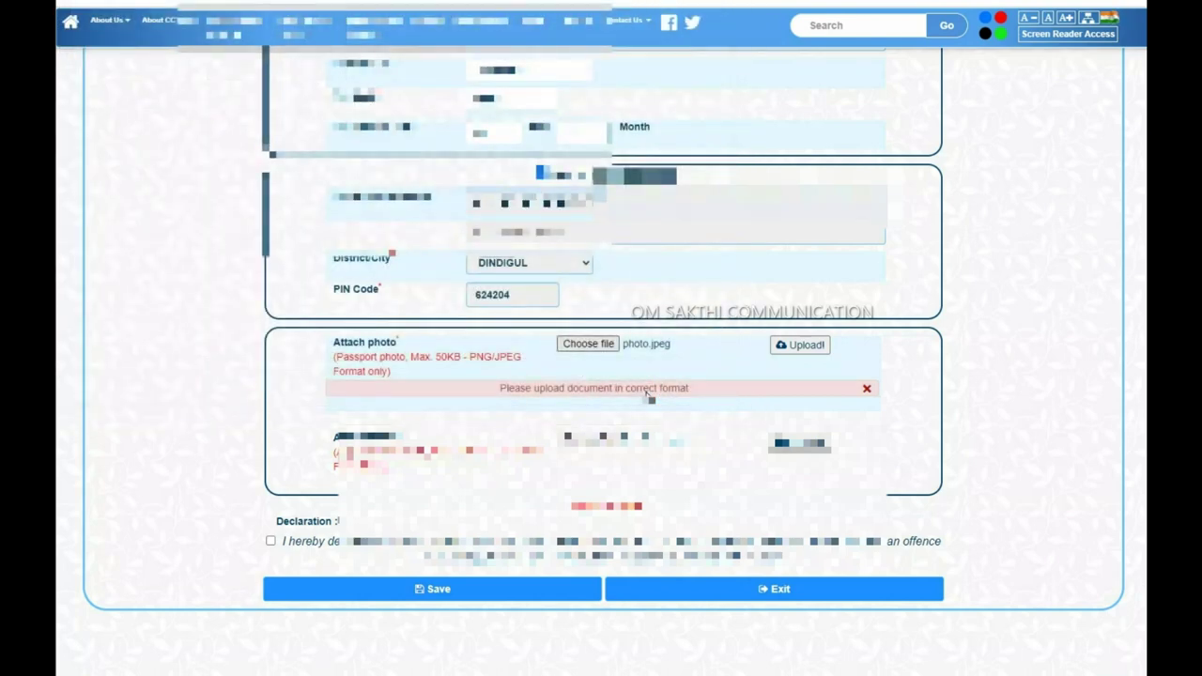
{"action": "left_click", "coordinate": [800, 348]}
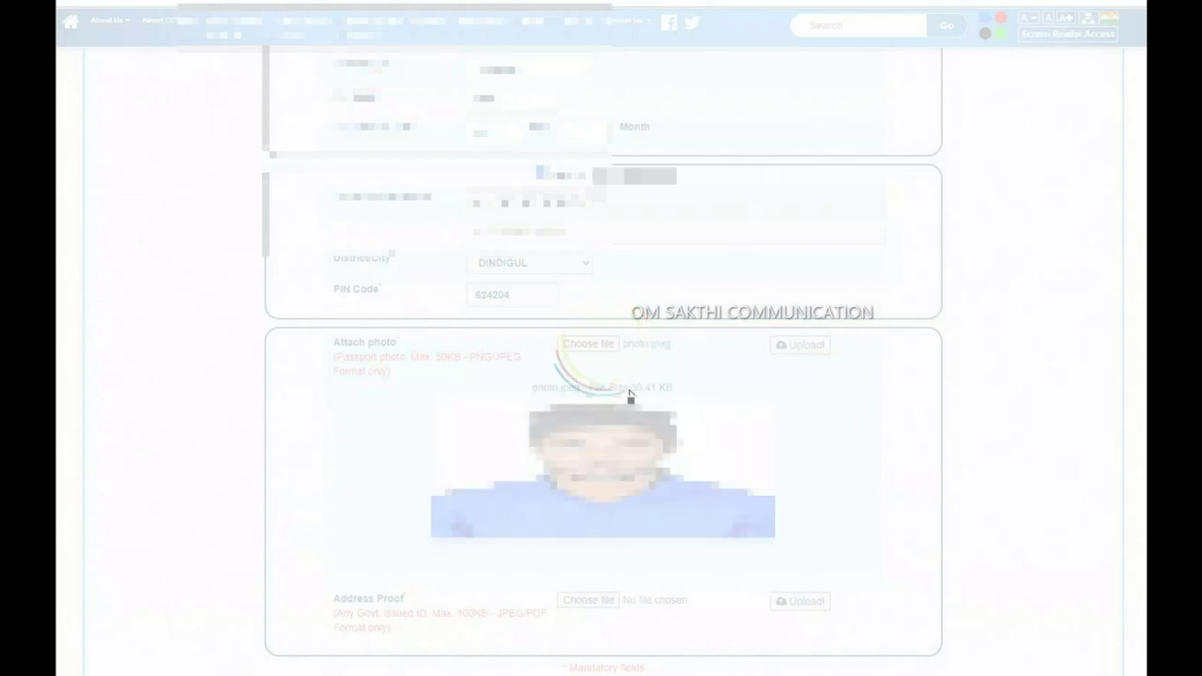
{"action": "scroll", "coordinate": [636, 394], "scroll_direction": "down", "scroll_amount": 2}
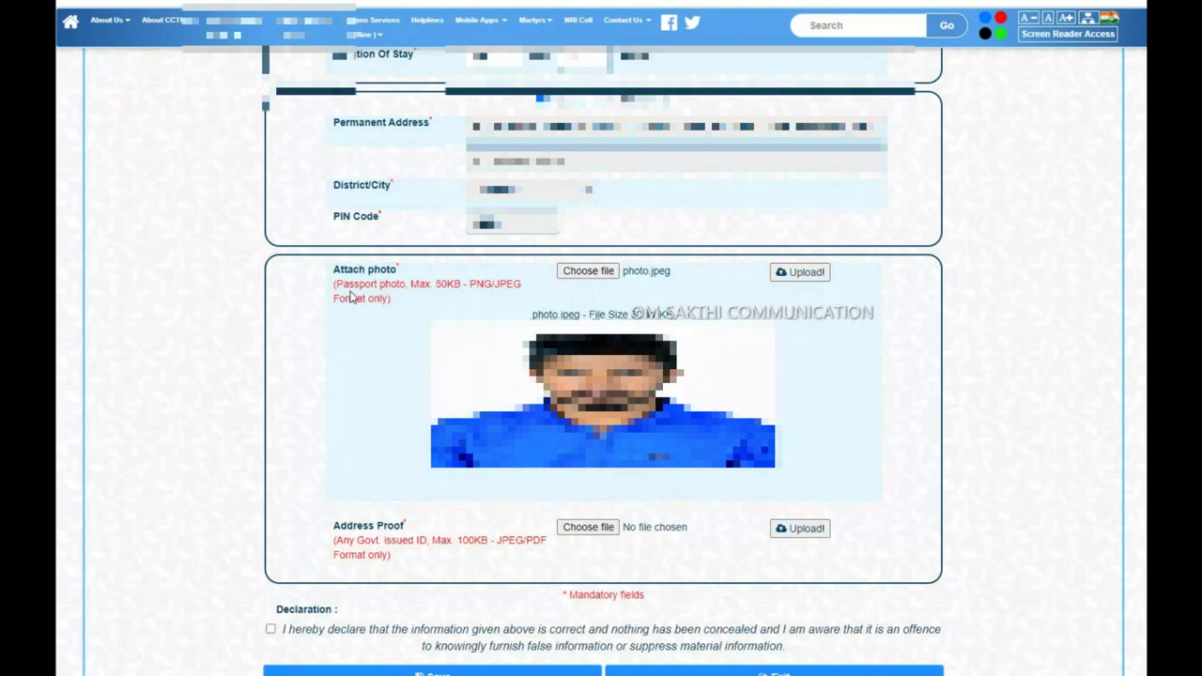
{"action": "left_click_drag", "start_coordinate": [333, 285], "coordinate": [527, 310]}
{"action": "left_click", "coordinate": [528, 310]}
Attach aadharpvr.jpg as the address proof and upload it.
{"action": "left_click", "coordinate": [608, 528]}
{"action": "left_click", "coordinate": [225, 56]}
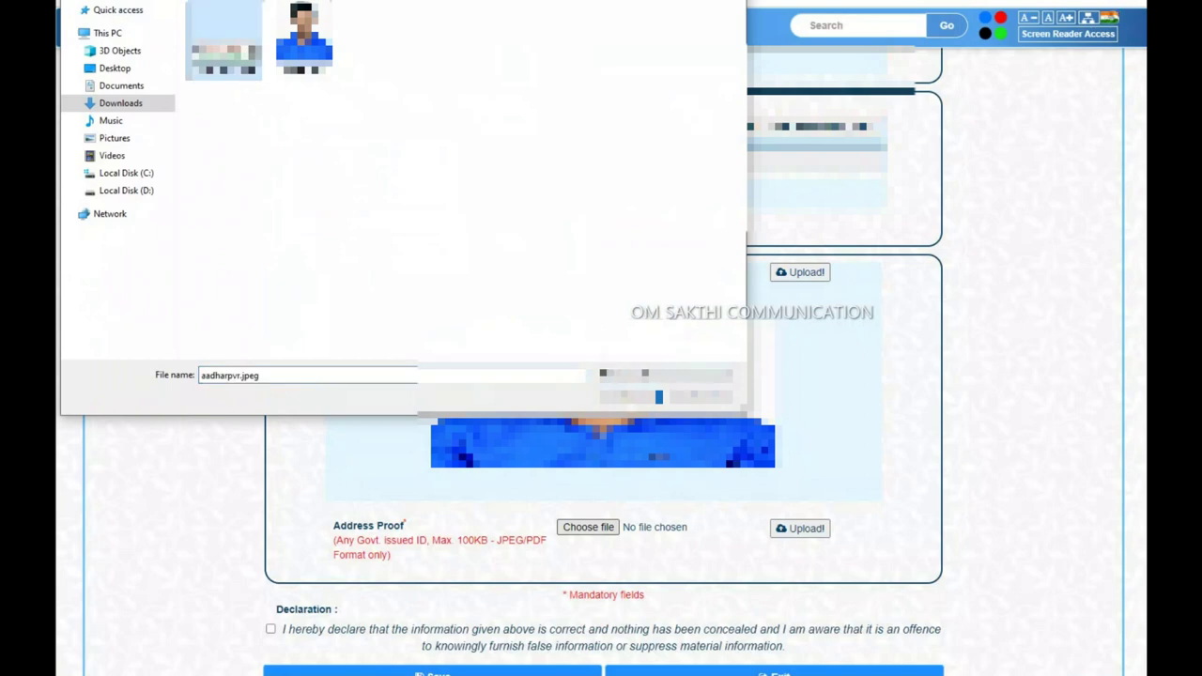
{"action": "left_click", "coordinate": [633, 397]}
{"action": "scroll", "coordinate": [805, 392], "scroll_direction": "down", "scroll_amount": 2}
{"action": "left_click", "coordinate": [805, 392]}
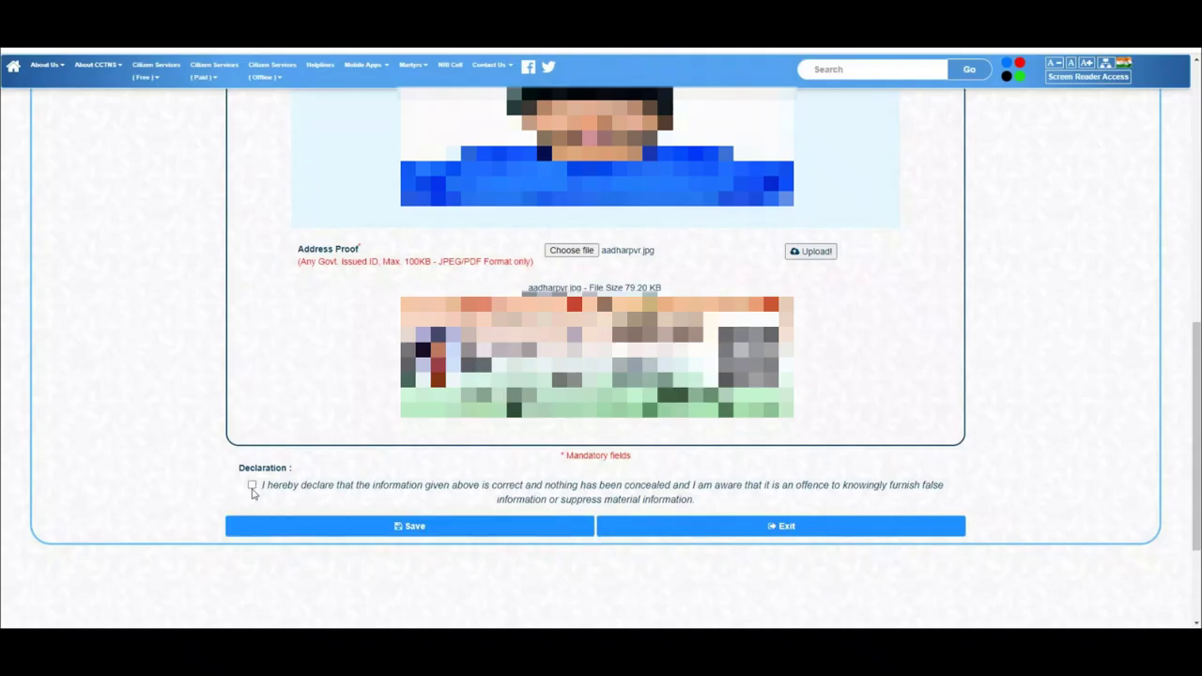
Save and update the application, proceed for payment, confirm, and start paying ₹500.
{"action": "left_click", "coordinate": [303, 532]}
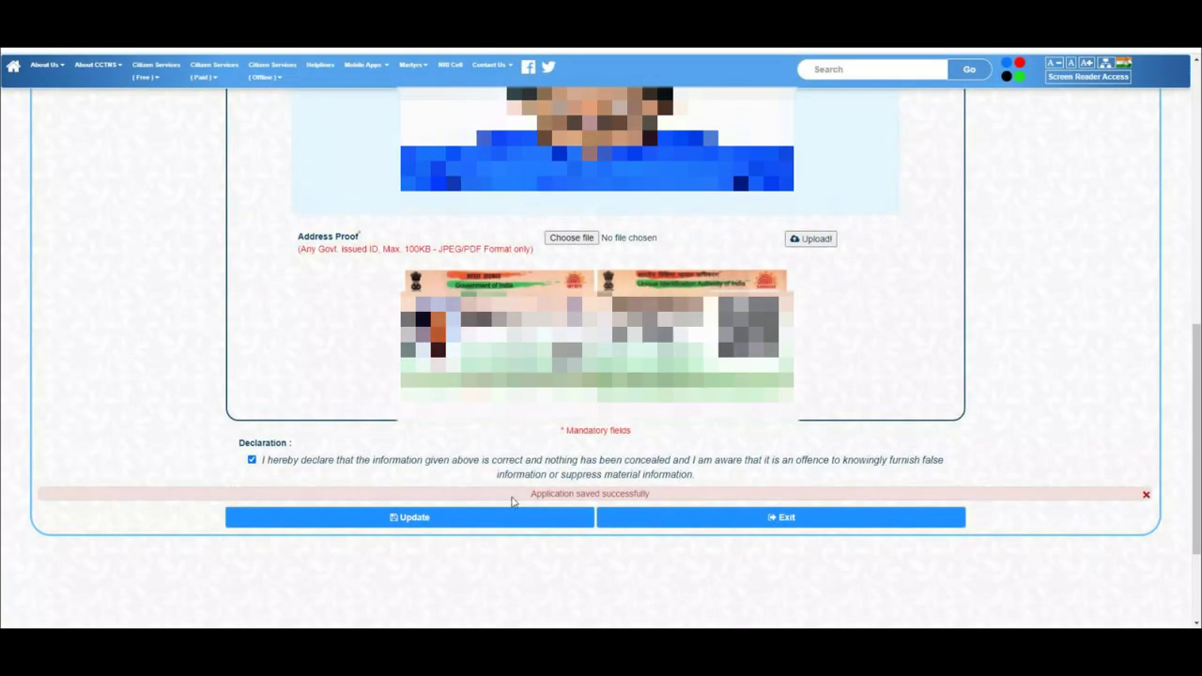
{"action": "left_click", "coordinate": [427, 518]}
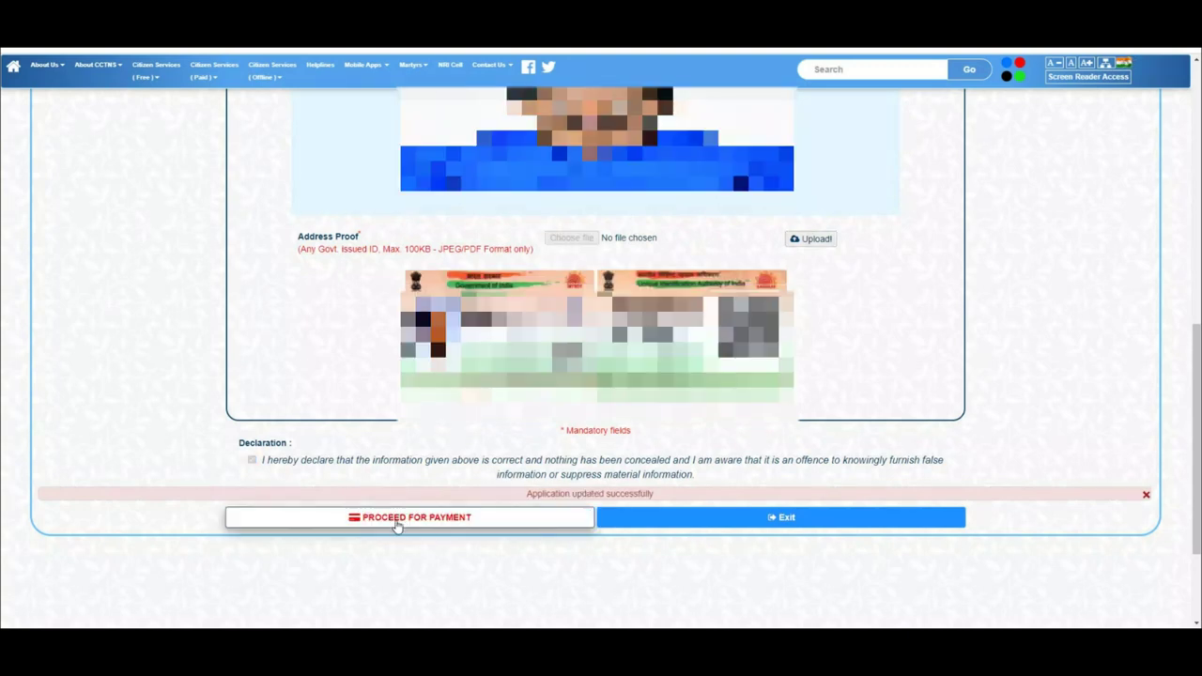
{"action": "left_click", "coordinate": [397, 521]}
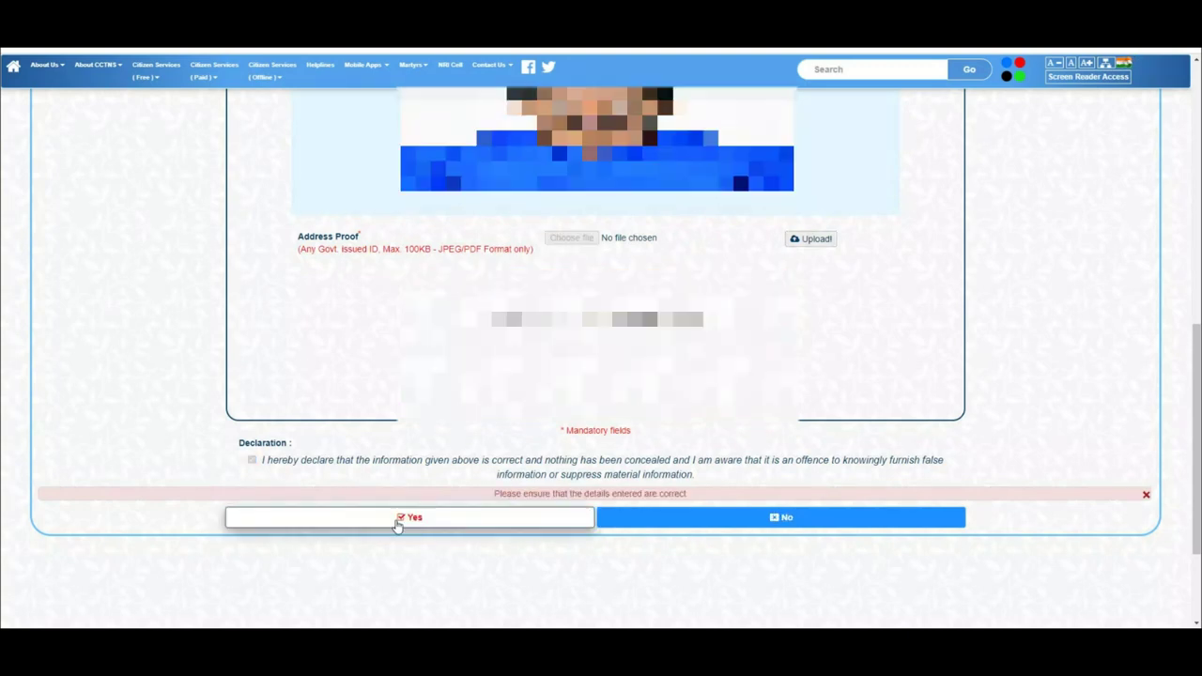
{"action": "left_click", "coordinate": [422, 519]}
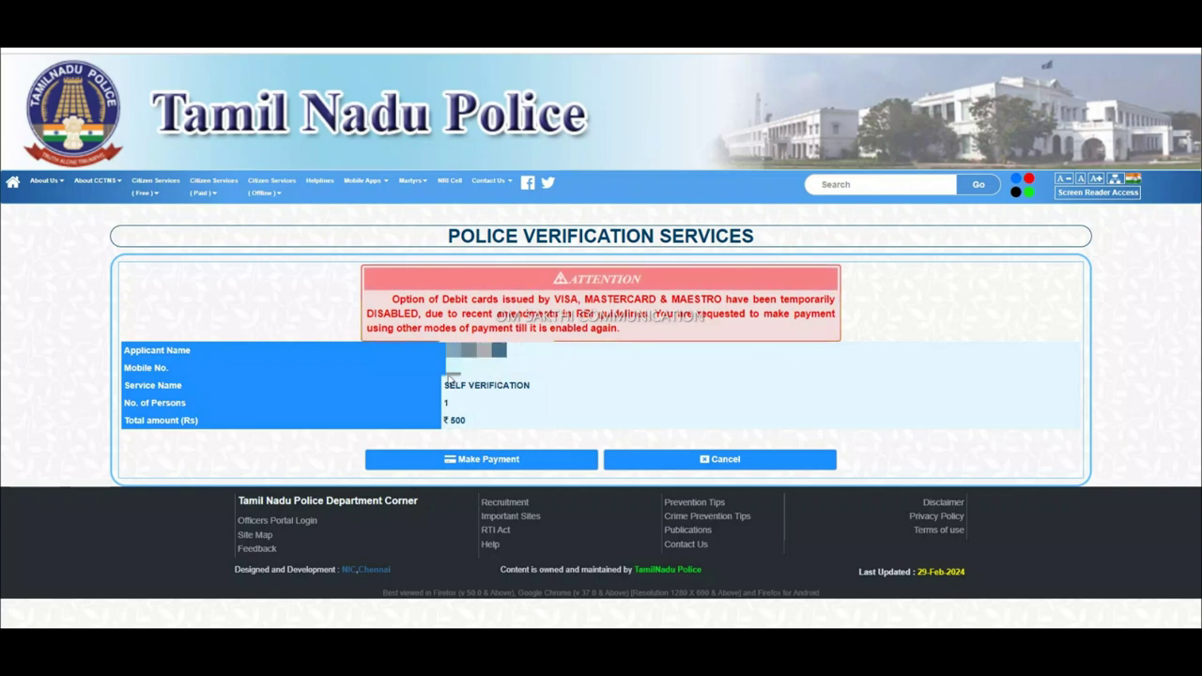
{"action": "left_click", "coordinate": [476, 459]}
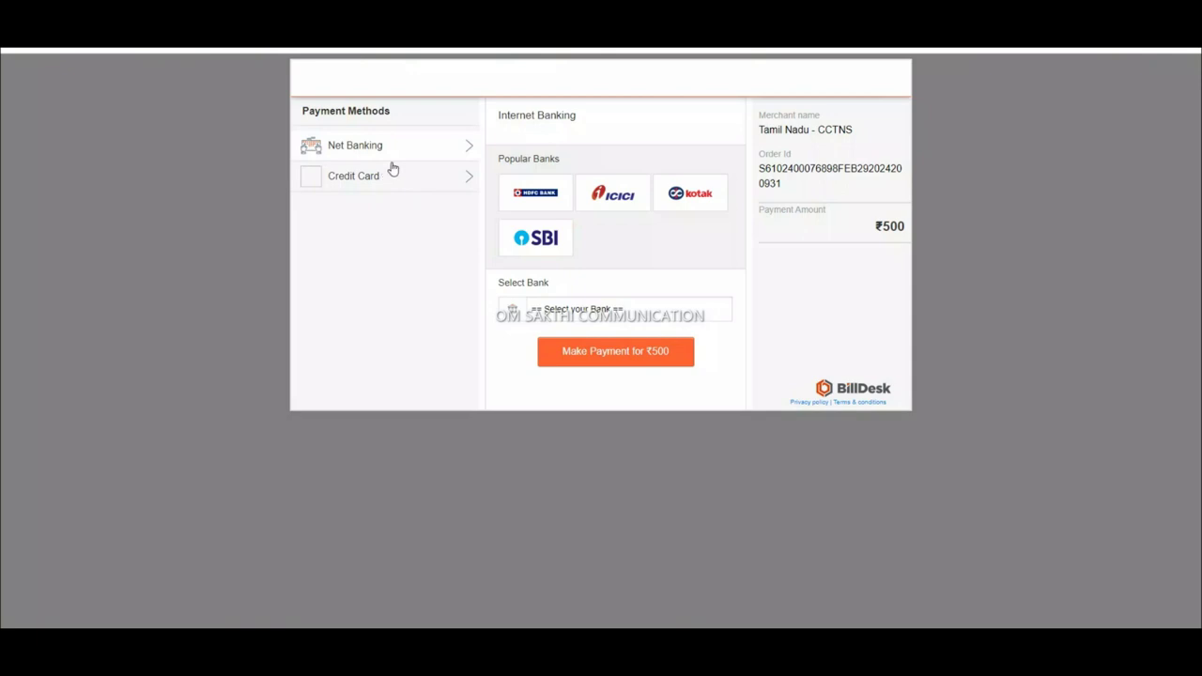
Choose the bank for the ₹500 BillDesk net banking payment.
{"action": "left_click", "coordinate": [632, 308]}
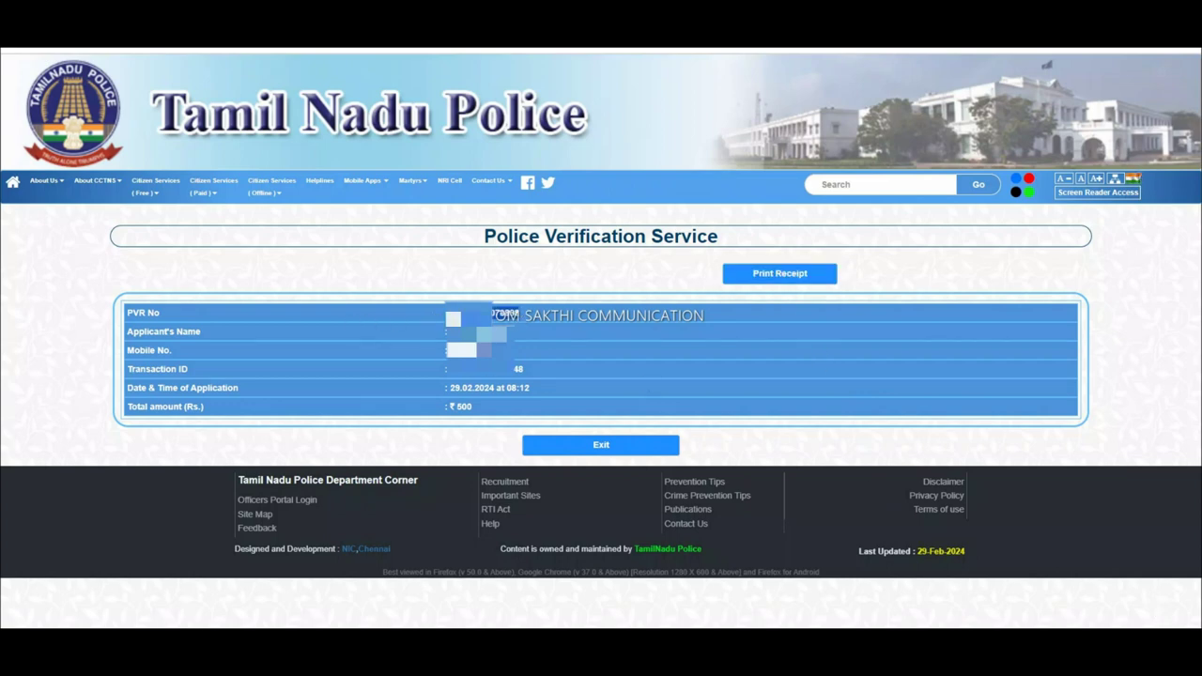
Select the transaction ID, then bring up and review the one-page Police Verification Service Payment Receipt PDF.
{"action": "left_click_drag", "start_coordinate": [530, 371], "coordinate": [446, 372]}
{"action": "left_click", "coordinate": [798, 282]}
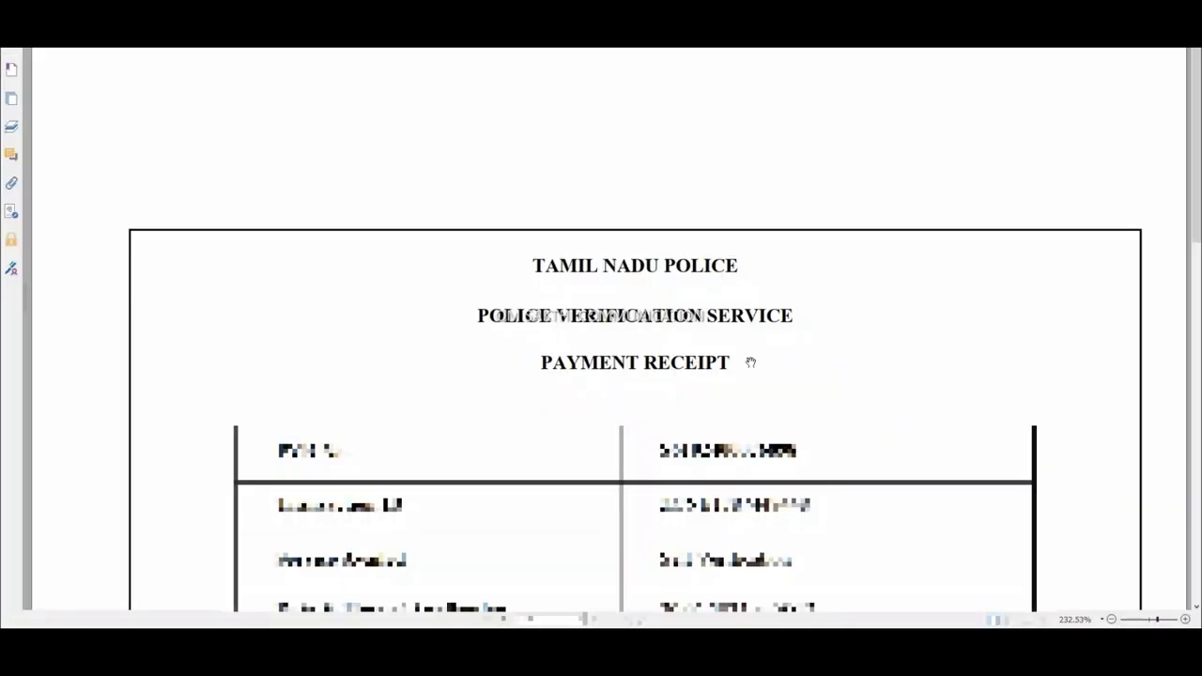
{"action": "scroll", "coordinate": [751, 362], "scroll_direction": "down", "scroll_amount": 3}
{"action": "scroll", "coordinate": [784, 338], "scroll_direction": "down", "scroll_amount": 9}
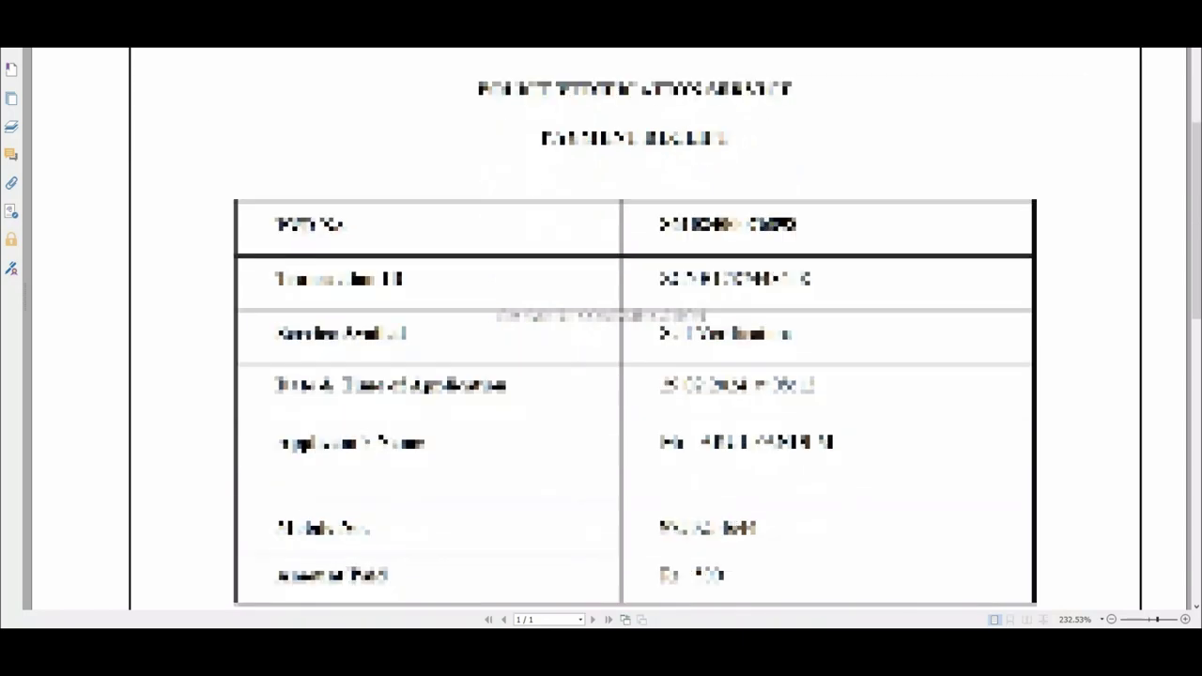